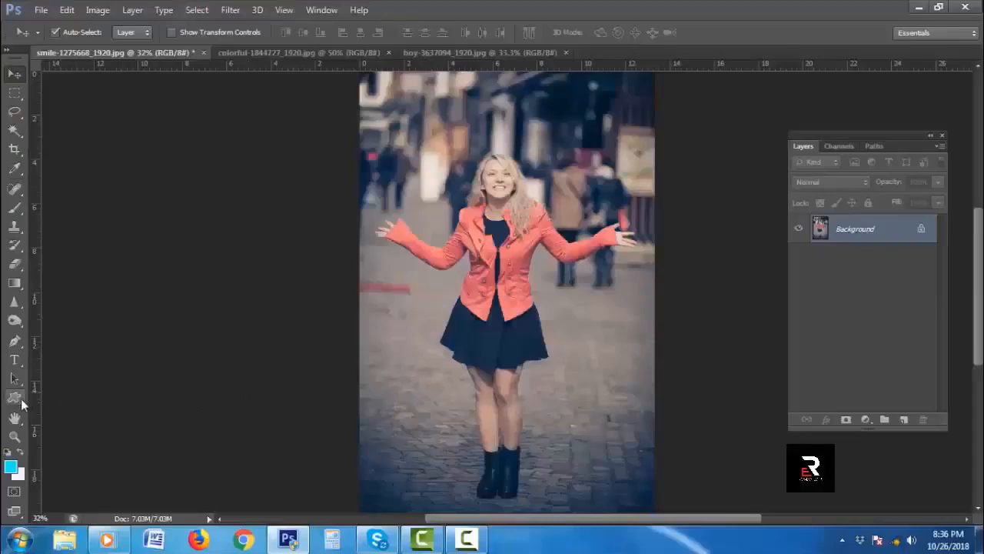
Step: Draw a Triangle Frame custom shape about 987 by 851 px, centred over the woman's torso and skirt
{"action": "left_click_drag", "start_coordinate": [14, 398], "coordinate": [64, 401]}
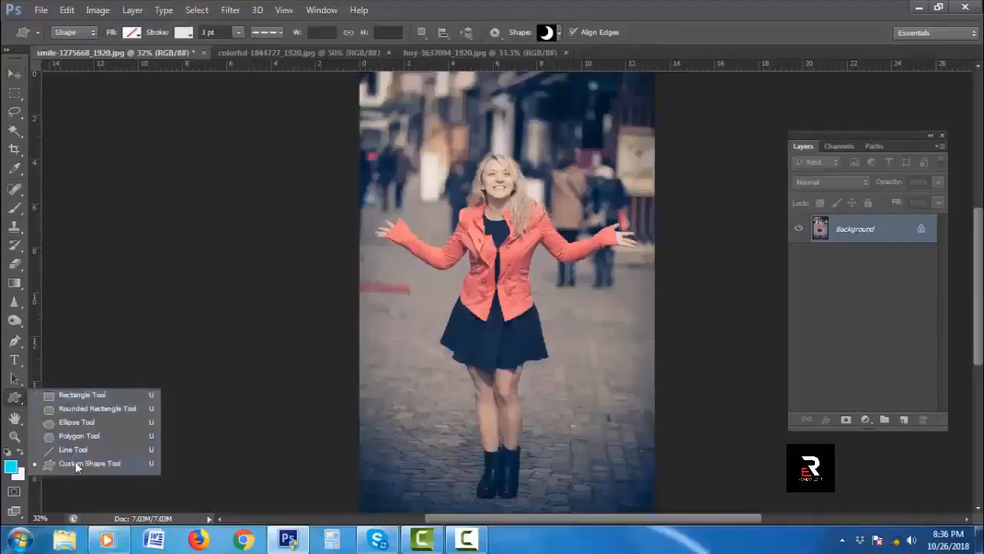
{"action": "left_click", "coordinate": [130, 464]}
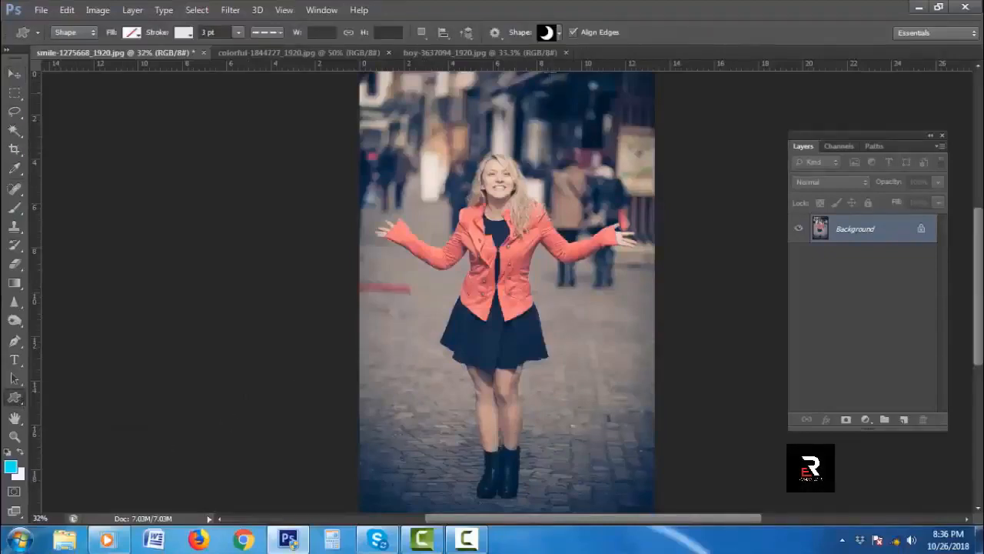
{"action": "left_click", "coordinate": [559, 33]}
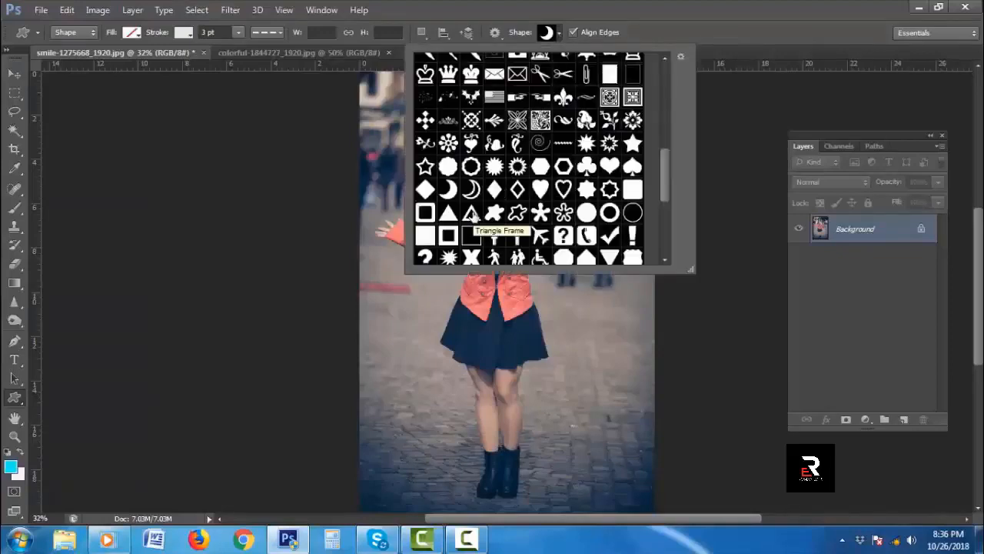
{"action": "left_click", "coordinate": [471, 213]}
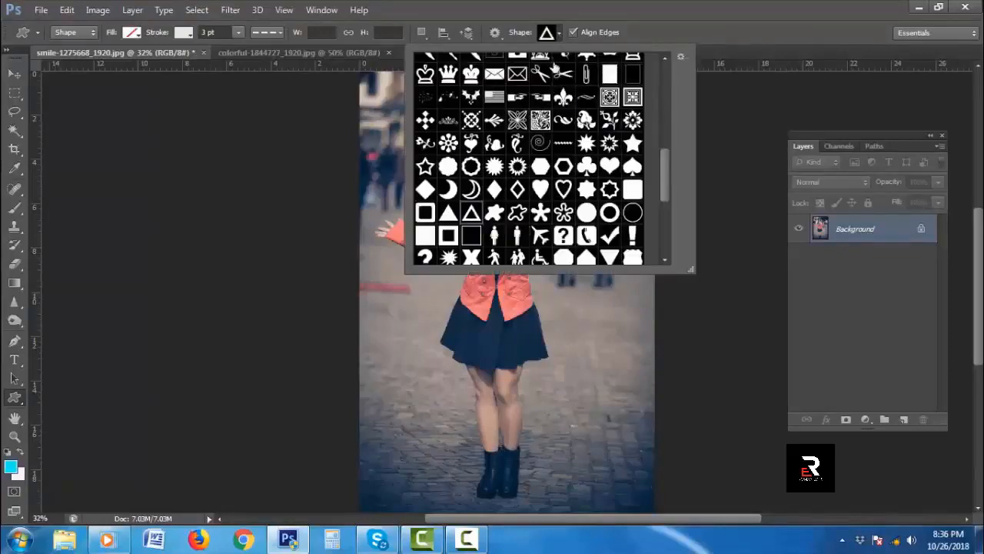
{"action": "left_click", "coordinate": [558, 33]}
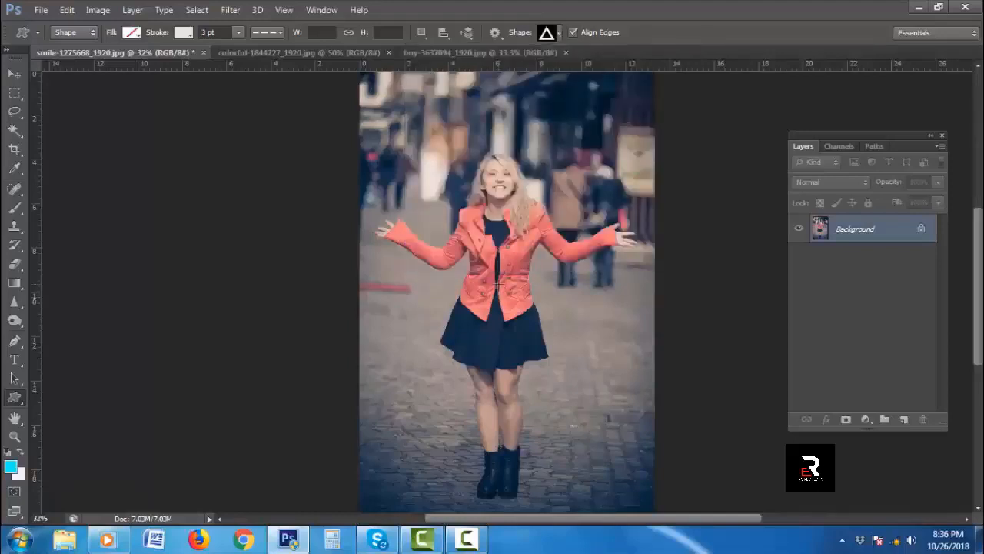
{"action": "left_click_drag", "start_coordinate": [502, 287], "coordinate": [610, 418]}
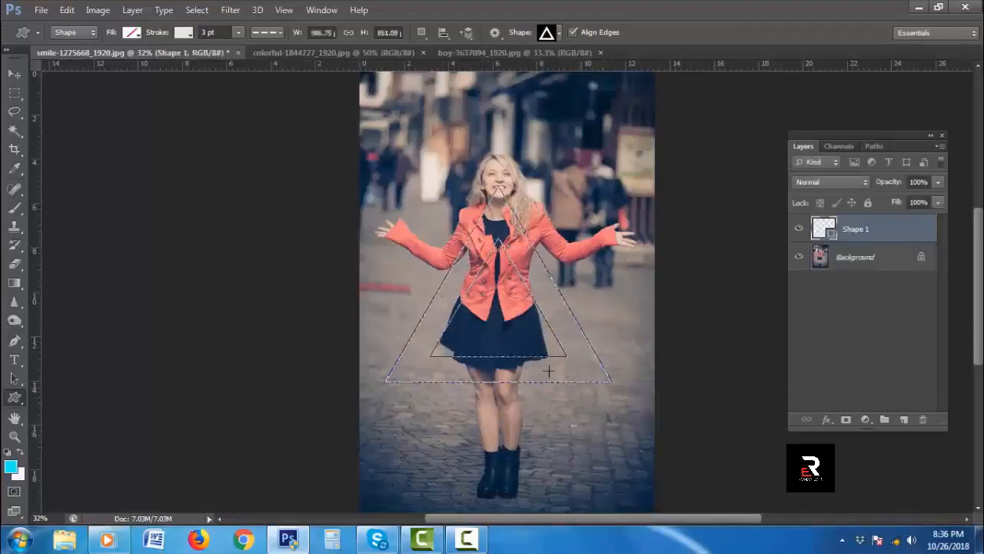
Step: Fill the triangle frame with solid white
{"action": "left_click", "coordinate": [137, 34]}
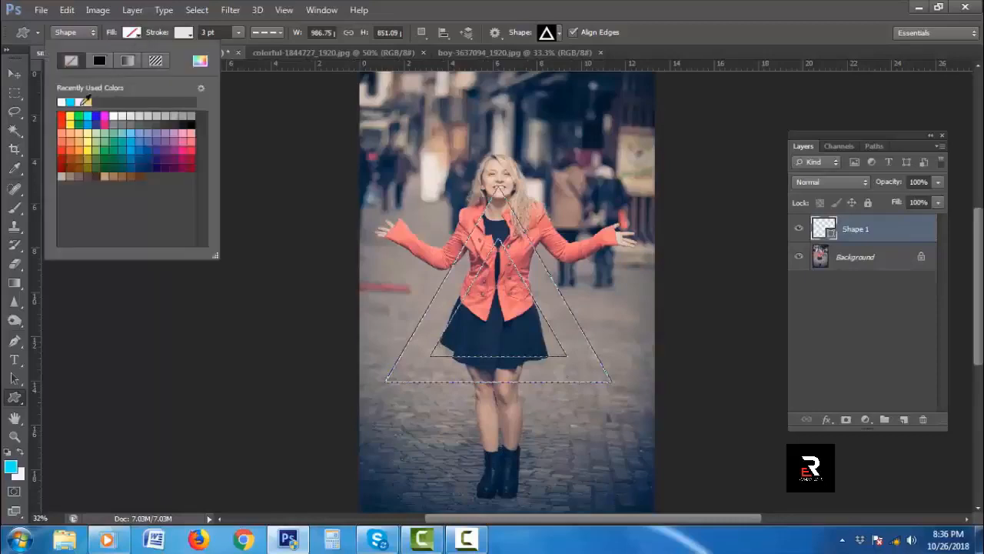
{"action": "left_click", "coordinate": [65, 101]}
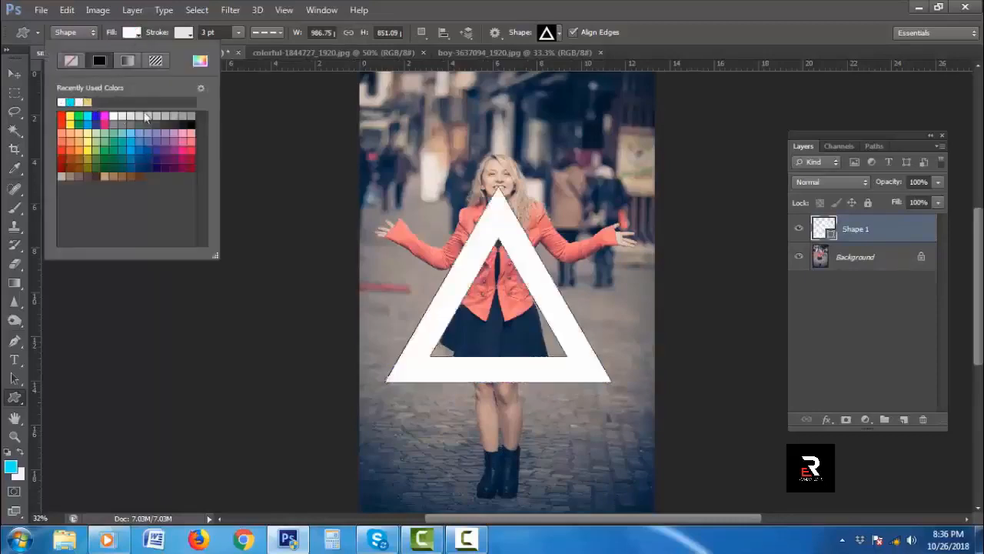
{"action": "left_click", "coordinate": [139, 34]}
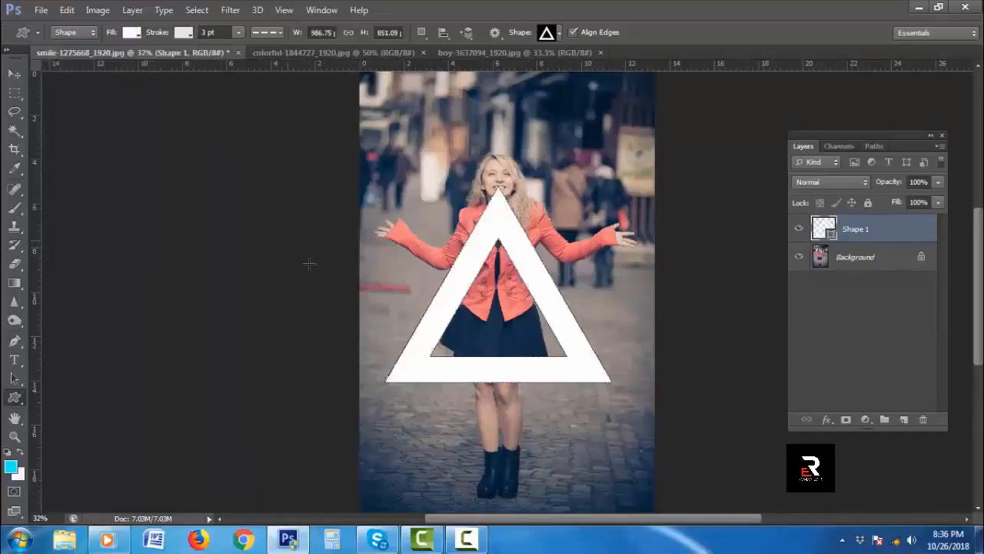
Step: Use Free Transform to enlarge the triangle frame's inner path to about 136% around its centre
{"action": "left_click_drag", "start_coordinate": [25, 344], "coordinate": [66, 341]}
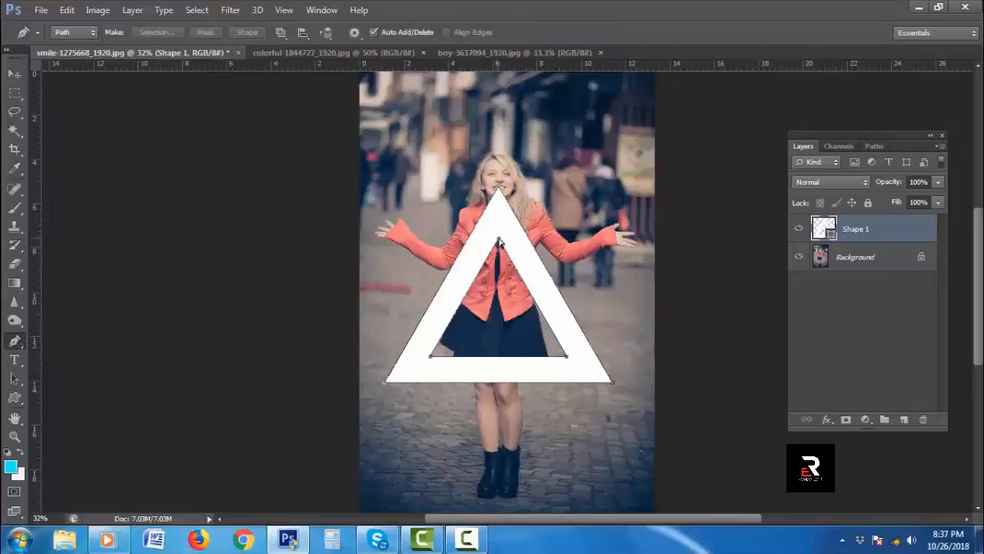
{"action": "key", "text": "ctrl+t"}
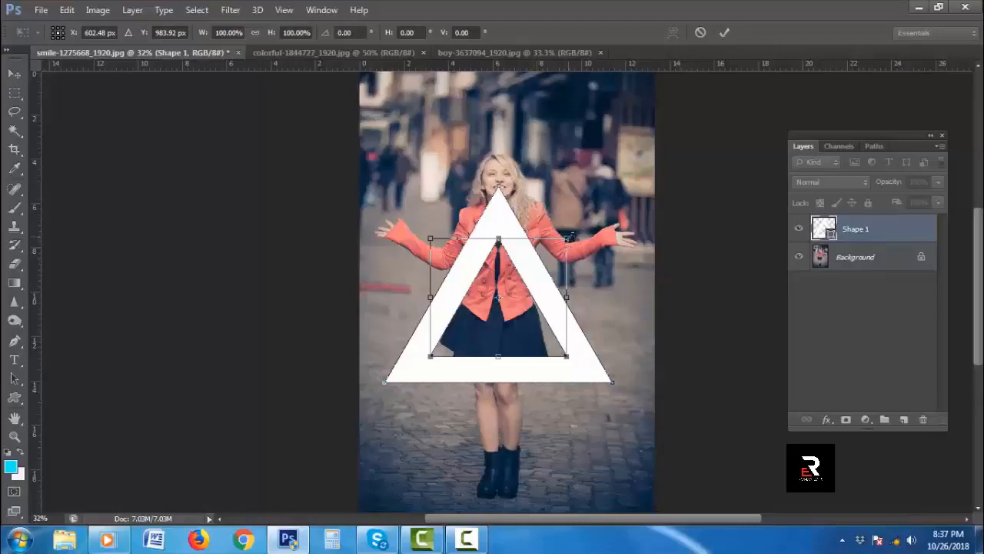
{"action": "left_click_drag", "start_coordinate": [567, 238], "coordinate": [596, 218]}
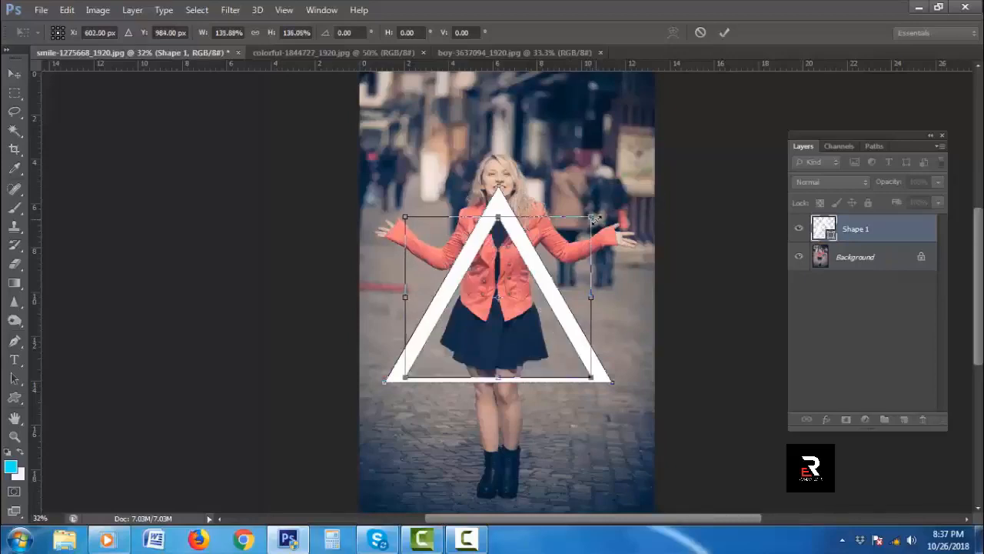
Step: Shift the inner triangle path up to about Y 953 px, enlarge it to about 145%, and apply the transform
{"action": "key", "text": "Up"}
{"action": "key", "text": "Up"}
{"action": "key", "text": "Up"}
{"action": "key", "text": "Up"}
{"action": "key", "text": "Up"}
{"action": "key", "text": "Up"}
{"action": "key", "text": "Up"}
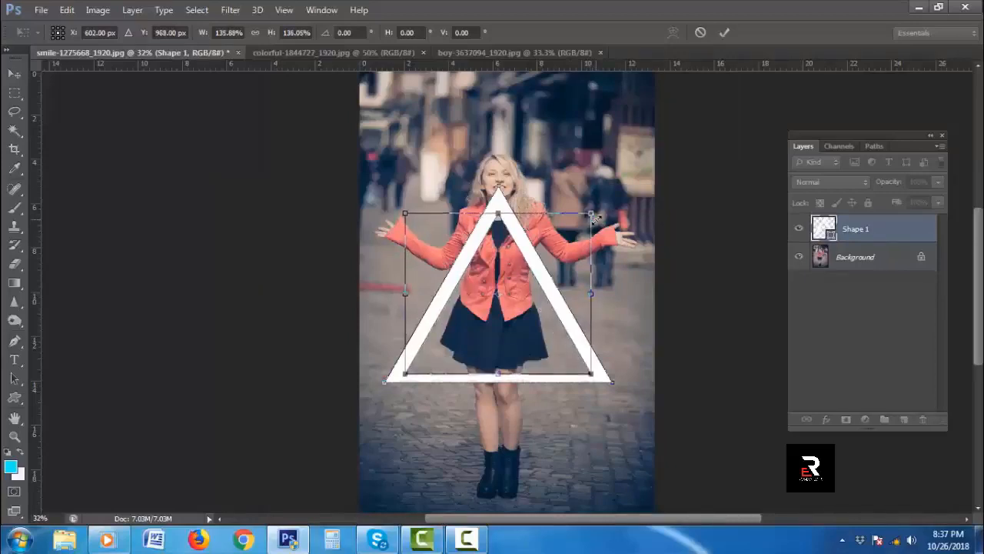
{"action": "key", "text": "Up"}
{"action": "key", "text": "Up"}
{"action": "key", "text": "Up"}
{"action": "key", "text": "Up"}
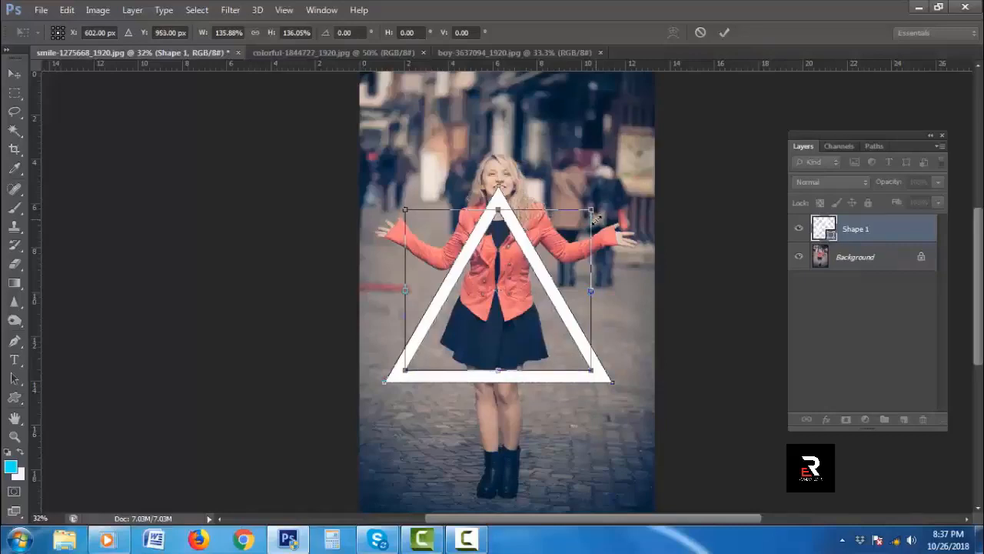
{"action": "key", "text": "Down"}
{"action": "left_click_drag", "start_coordinate": [594, 208], "coordinate": [599, 205]}
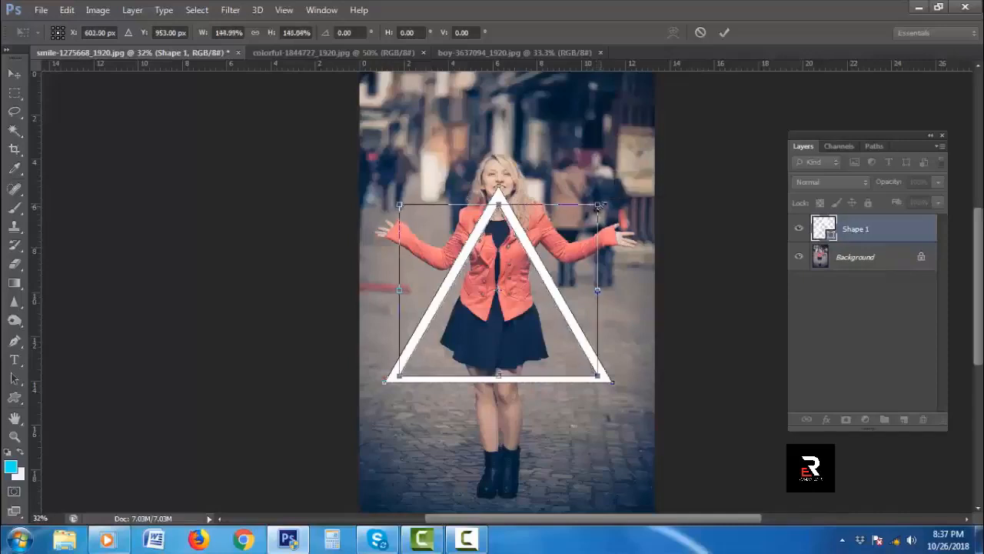
{"action": "key", "text": "Return"}
Step: Free-transform the white triangle over the woman's upper body, rotating it about 19° clockwise and scaling it to about 85%
{"action": "key", "text": "p"}
{"action": "key", "text": "ctrl+t"}
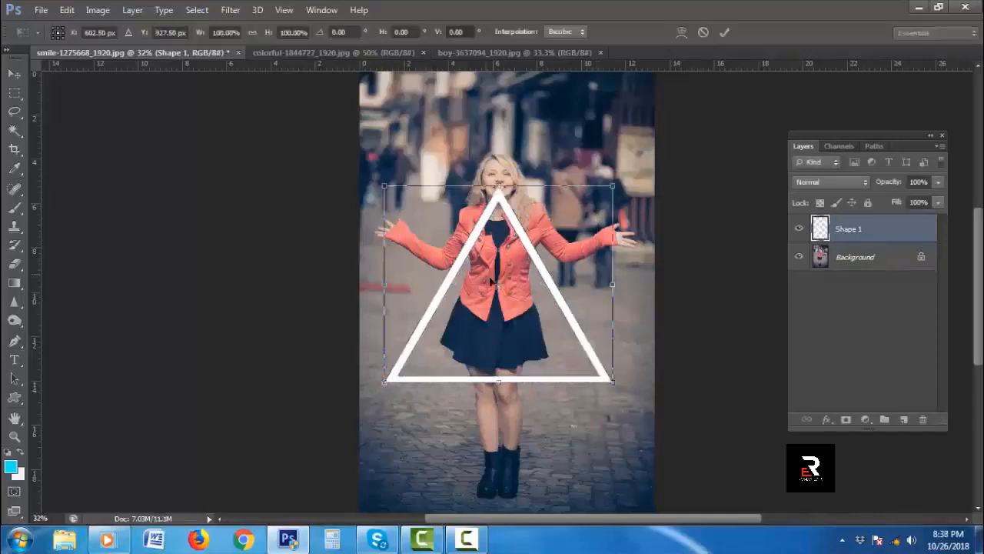
{"action": "left_click_drag", "start_coordinate": [514, 242], "coordinate": [537, 182]}
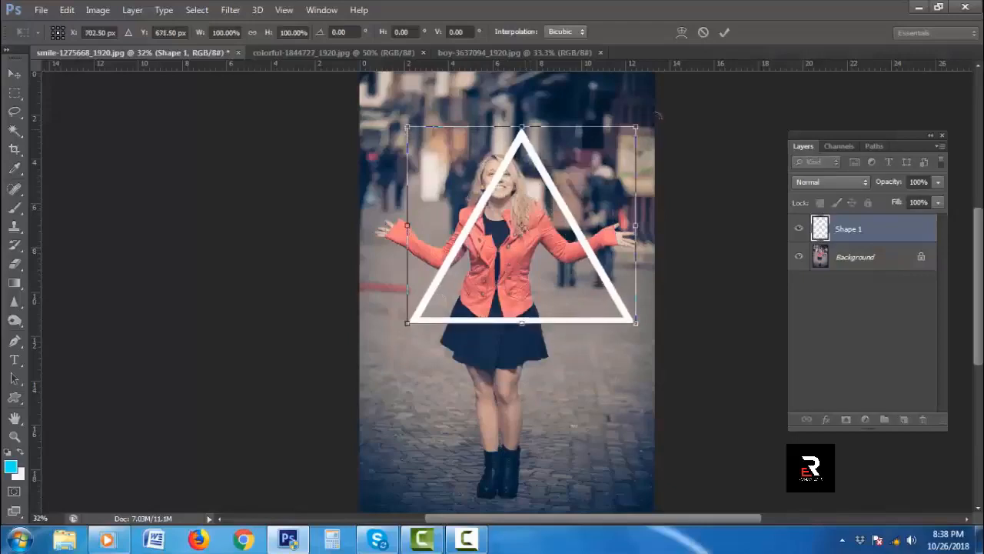
{"action": "left_click_drag", "start_coordinate": [659, 110], "coordinate": [688, 160]}
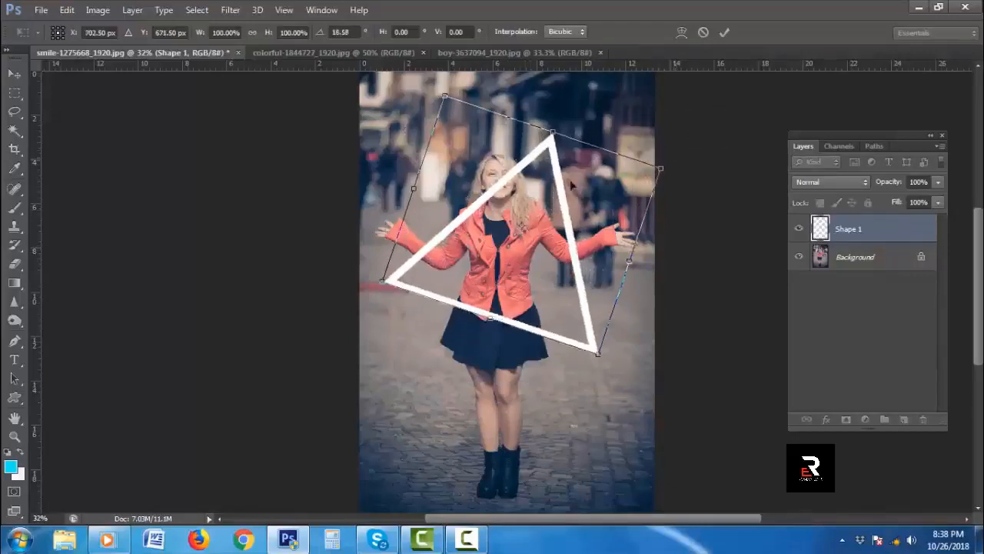
{"action": "left_click_drag", "start_coordinate": [559, 177], "coordinate": [568, 186]}
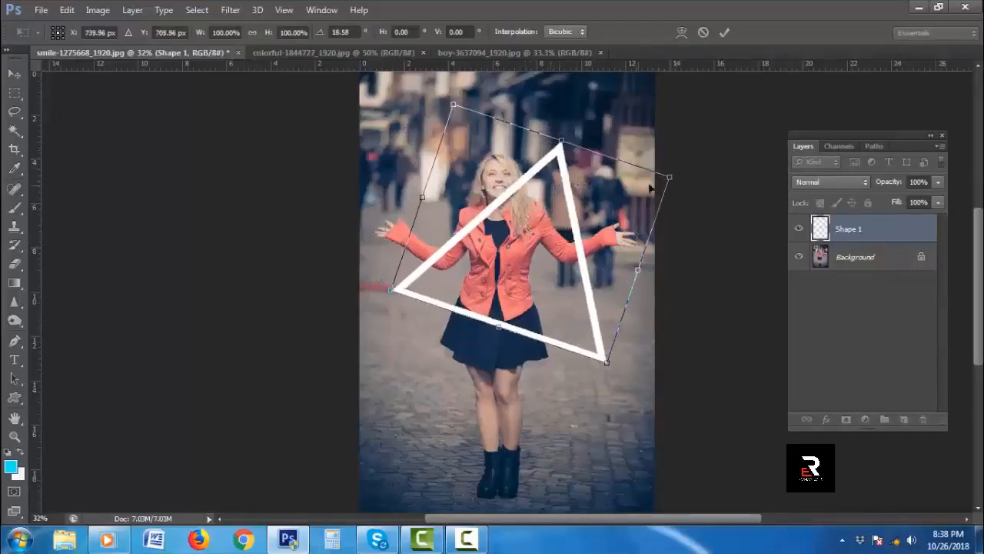
{"action": "left_click_drag", "start_coordinate": [671, 176], "coordinate": [648, 186]}
{"action": "left_click_drag", "start_coordinate": [547, 221], "coordinate": [537, 214]}
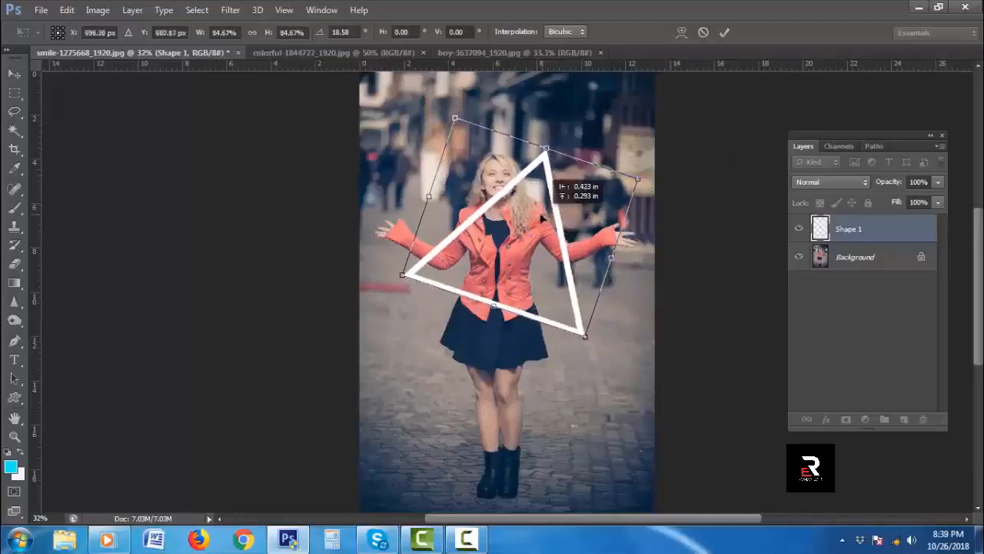
Step: Rotate the triangle to about 27°, fine-tune its position across the woman's torso, and apply the transform
{"action": "left_click_drag", "start_coordinate": [661, 141], "coordinate": [675, 169]}
{"action": "left_click_drag", "start_coordinate": [586, 195], "coordinate": [591, 197]}
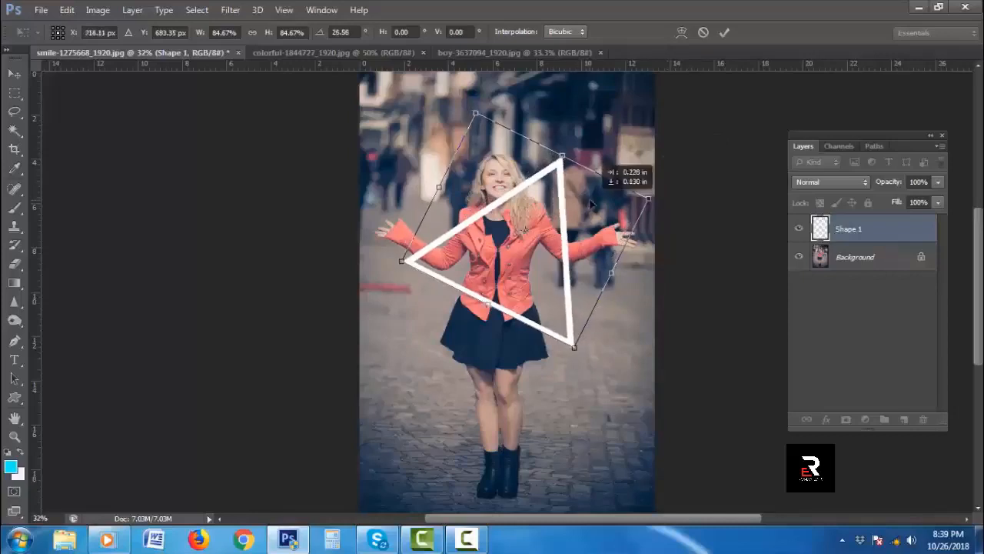
{"action": "left_click_drag", "start_coordinate": [701, 153], "coordinate": [703, 153]}
{"action": "left_click_drag", "start_coordinate": [570, 199], "coordinate": [572, 203]}
{"action": "key", "text": "Return"}
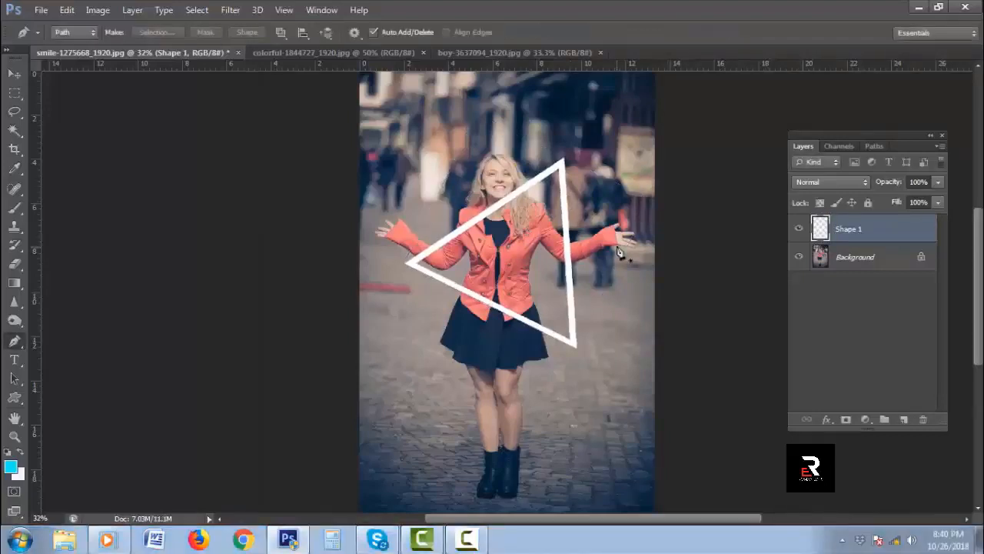
Step: Add a new layer above the triangle and set up the Brush tool with cyan #00eaff as the foreground colour
{"action": "left_click", "coordinate": [904, 420]}
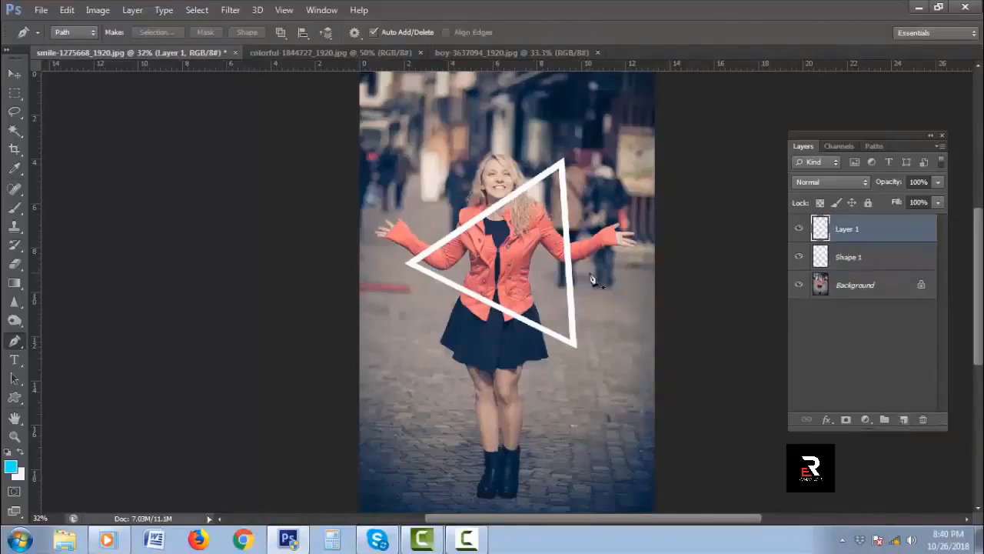
{"action": "left_click", "coordinate": [15, 208]}
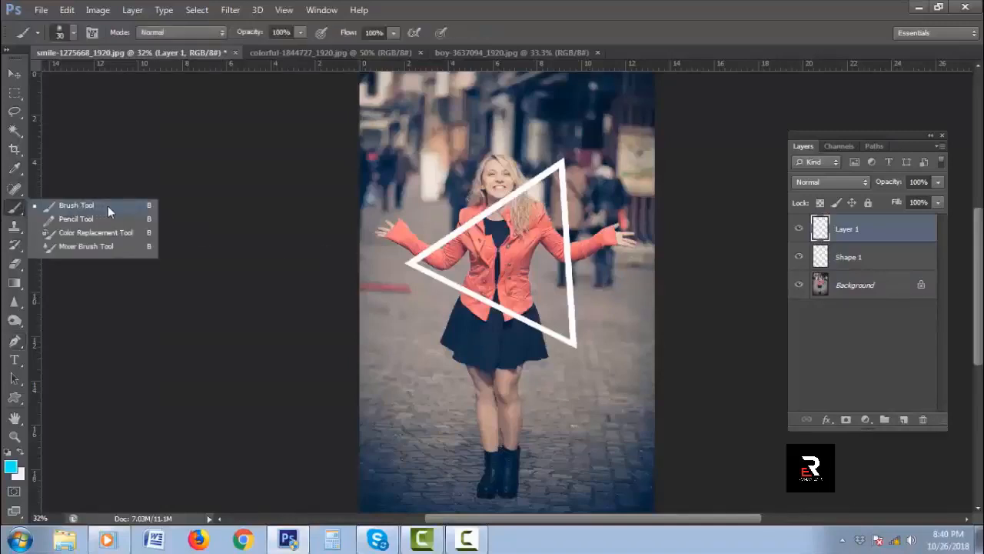
{"action": "left_click", "coordinate": [108, 206]}
{"action": "left_click", "coordinate": [11, 466]}
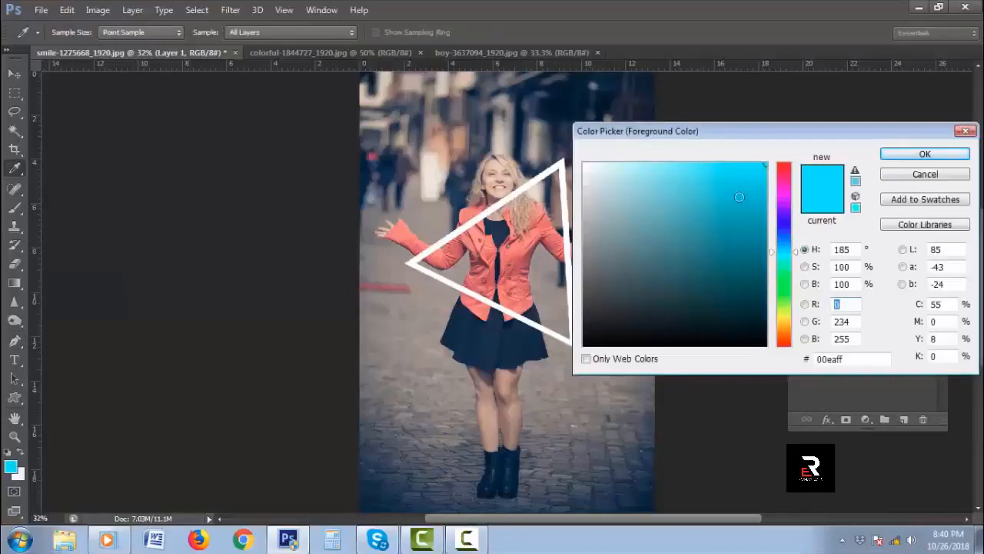
{"action": "left_click_drag", "start_coordinate": [764, 165], "coordinate": [773, 153]}
{"action": "left_click", "coordinate": [915, 153]}
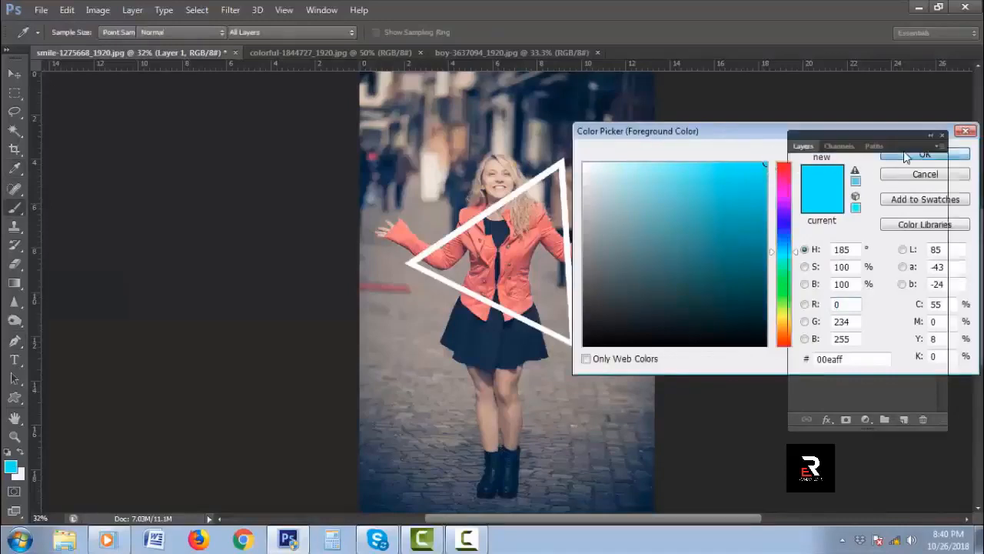
Step: Paint straight cyan brush strokes at size 40 along all three sides of the triangle on Layer 1
{"action": "left_click", "coordinate": [523, 202], "text": "ctrl"}
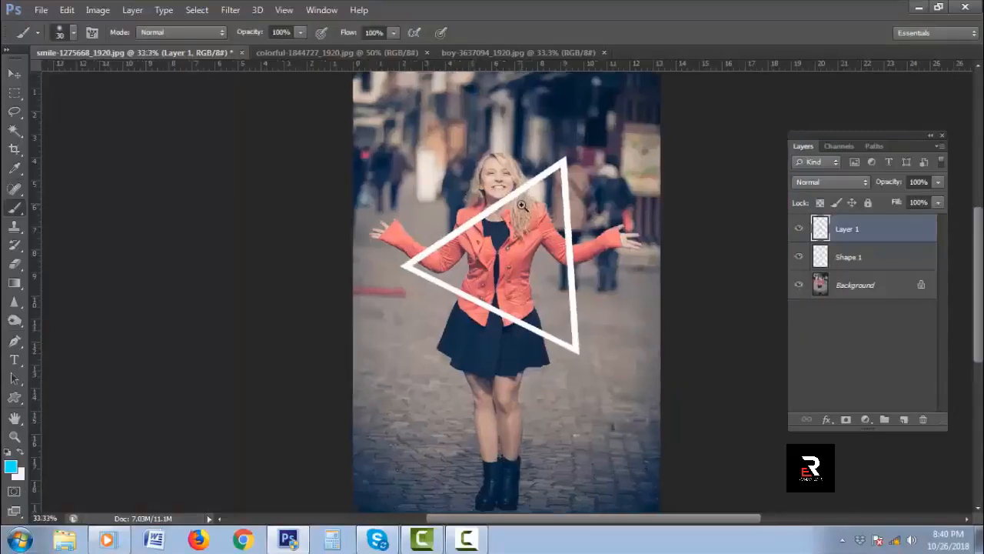
{"action": "left_click", "coordinate": [521, 206], "text": "ctrl"}
{"action": "left_click", "coordinate": [521, 206], "text": "ctrl"}
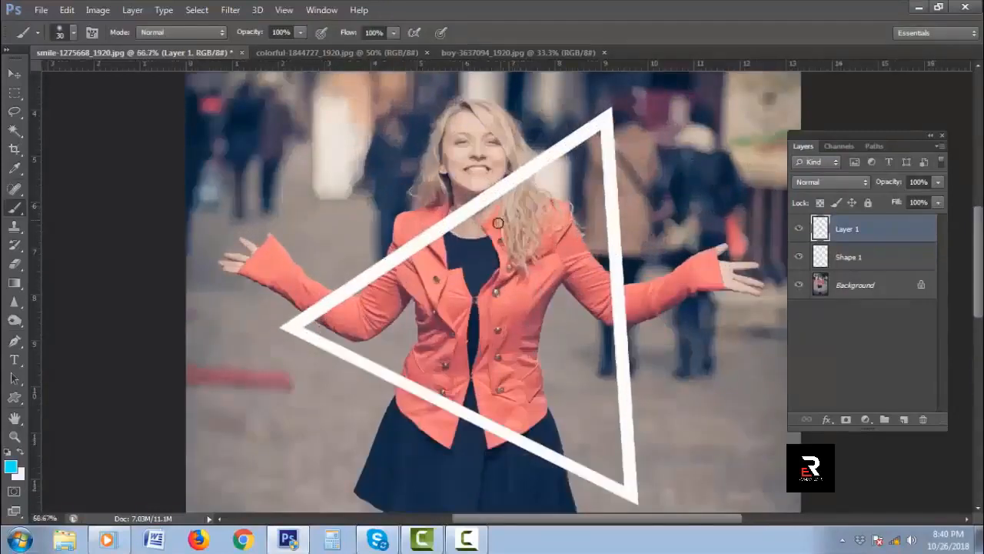
{"action": "key", "text": "bracketright"}
{"action": "left_click", "coordinate": [607, 118], "text": "shift"}
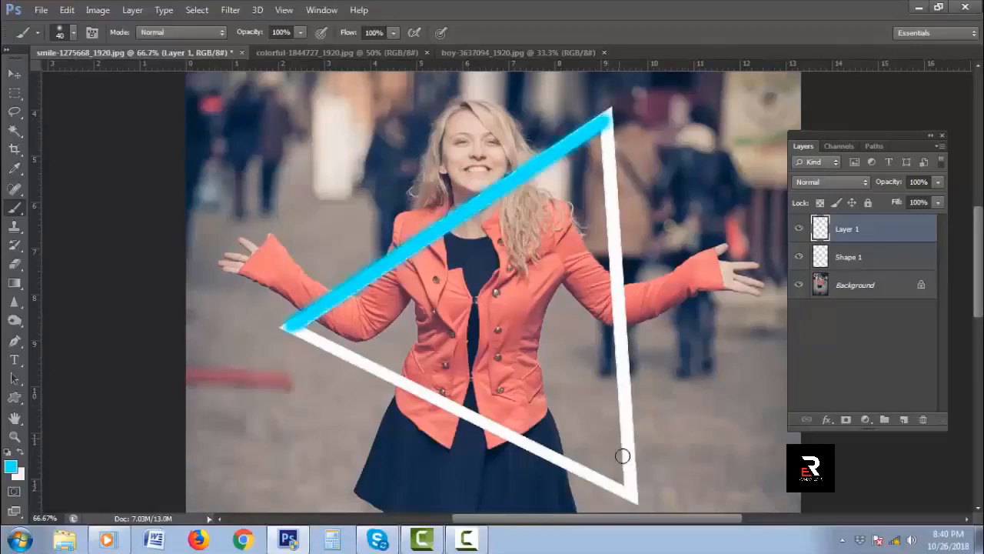
{"action": "left_click", "coordinate": [630, 493], "text": "shift"}
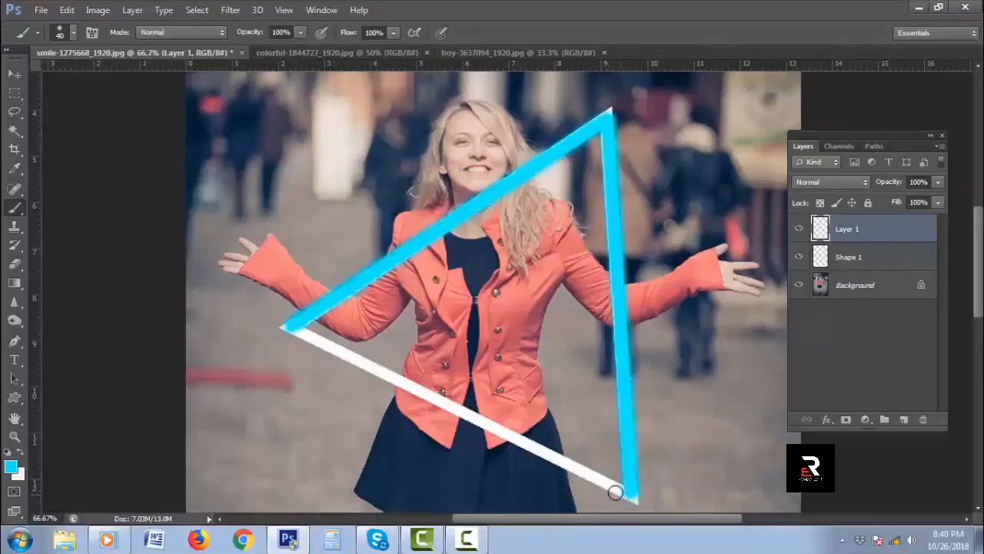
{"action": "left_click", "coordinate": [292, 328], "text": "shift"}
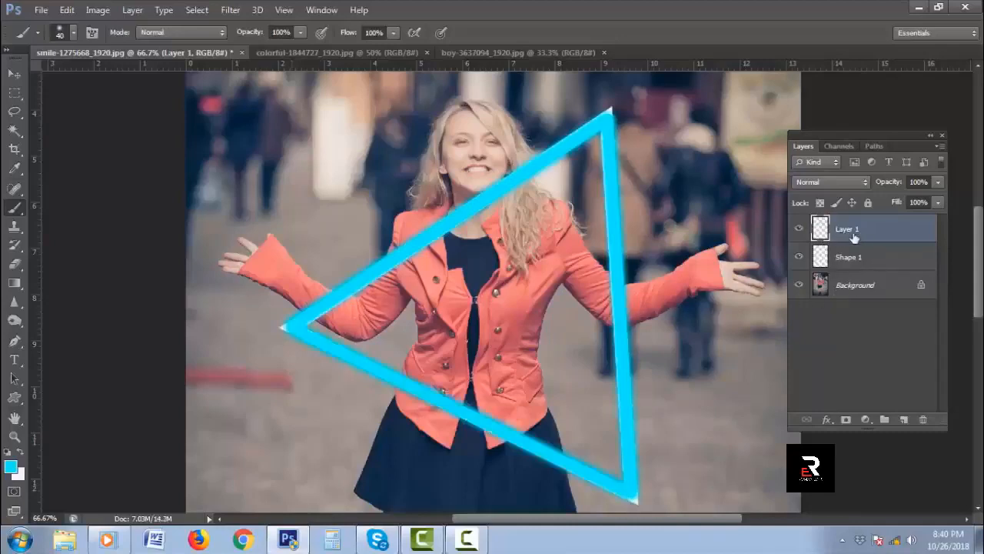
Step: Place Layer 1 with the cyan strokes beneath Shape 1, and load the pixels of Shape 1 as a selection
{"action": "left_click_drag", "start_coordinate": [875, 234], "coordinate": [876, 262]}
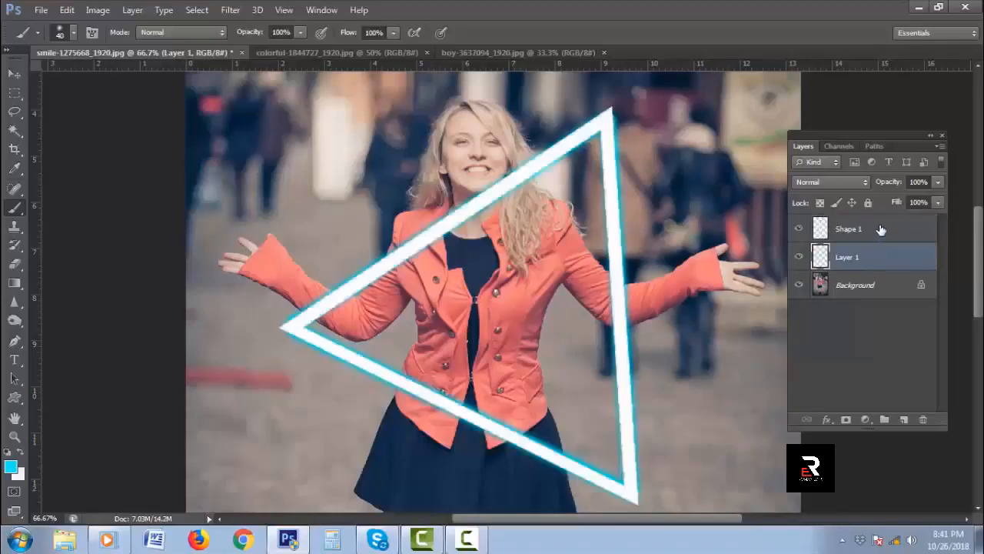
{"action": "left_click", "coordinate": [881, 229]}
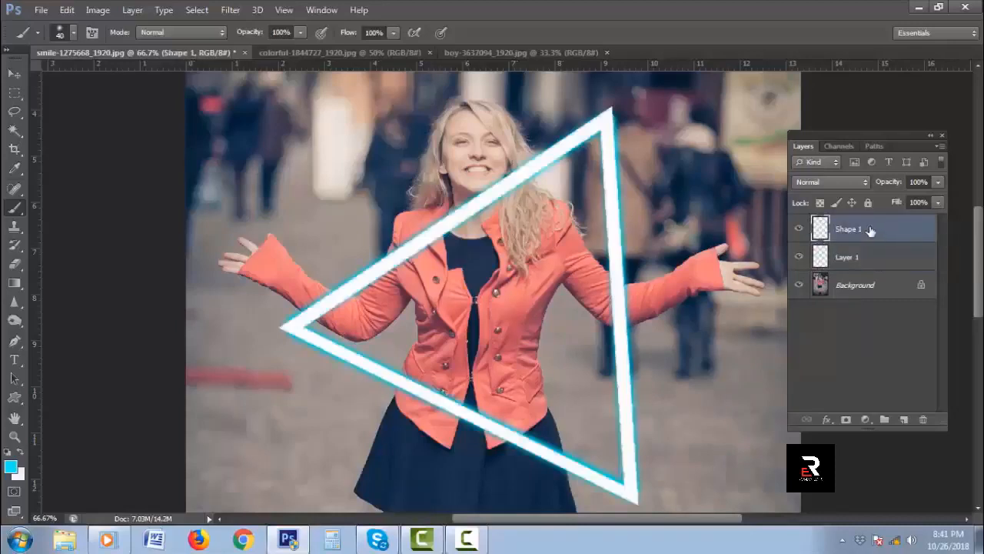
{"action": "right_click", "coordinate": [820, 227]}
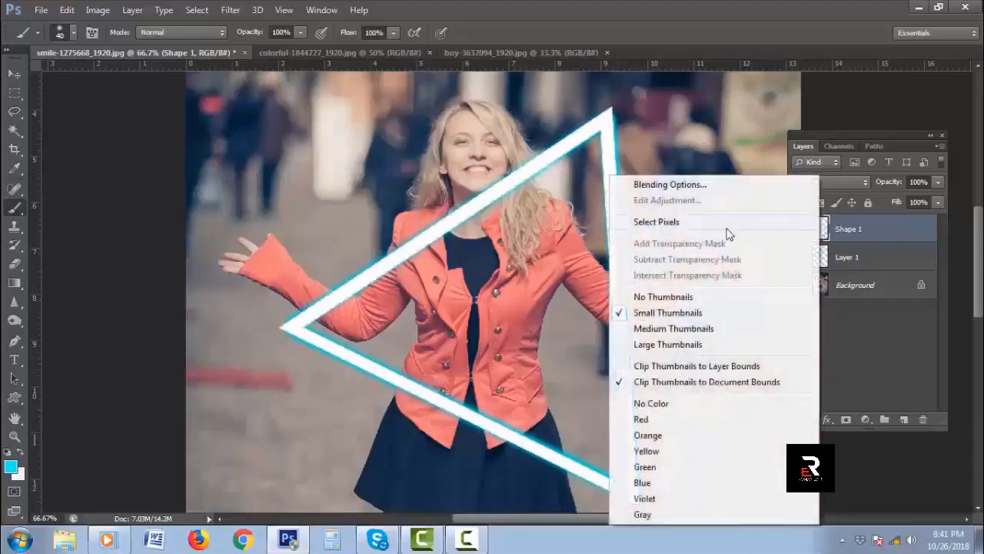
{"action": "left_click", "coordinate": [657, 223]}
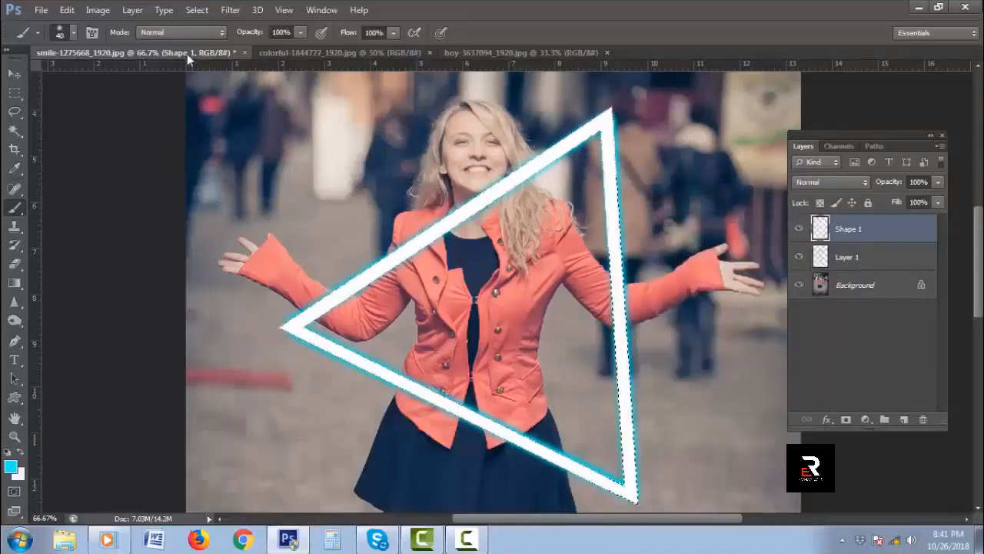
Step: Contract the triangle selection by 5 pixels
{"action": "left_click", "coordinate": [198, 13]}
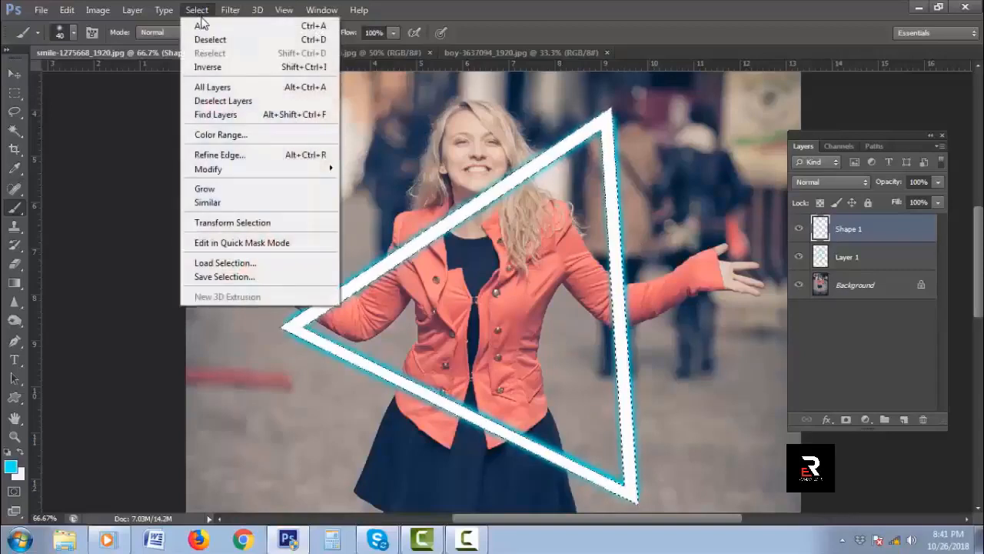
{"action": "mouse_move", "coordinate": [223, 169]}
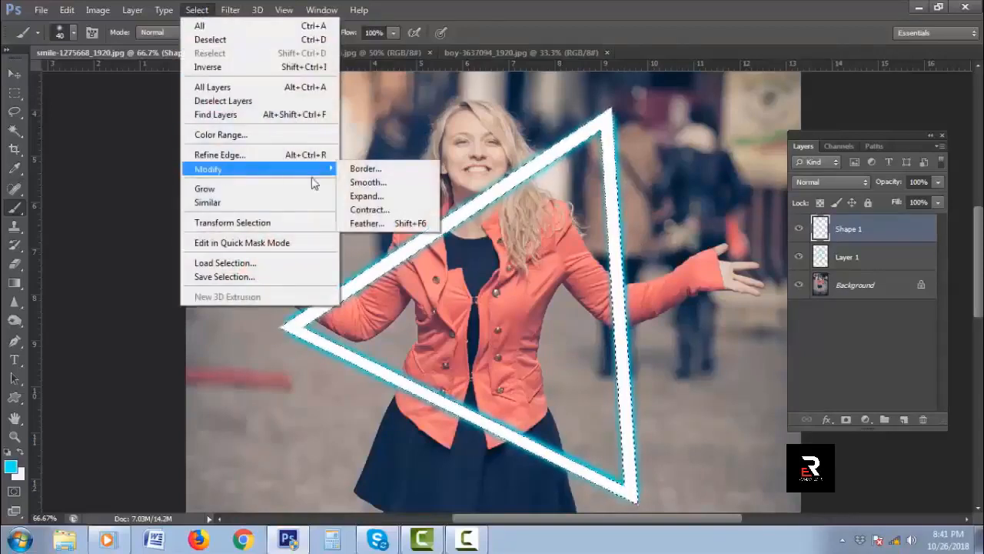
{"action": "left_click", "coordinate": [381, 212]}
{"action": "type", "text": "5"}
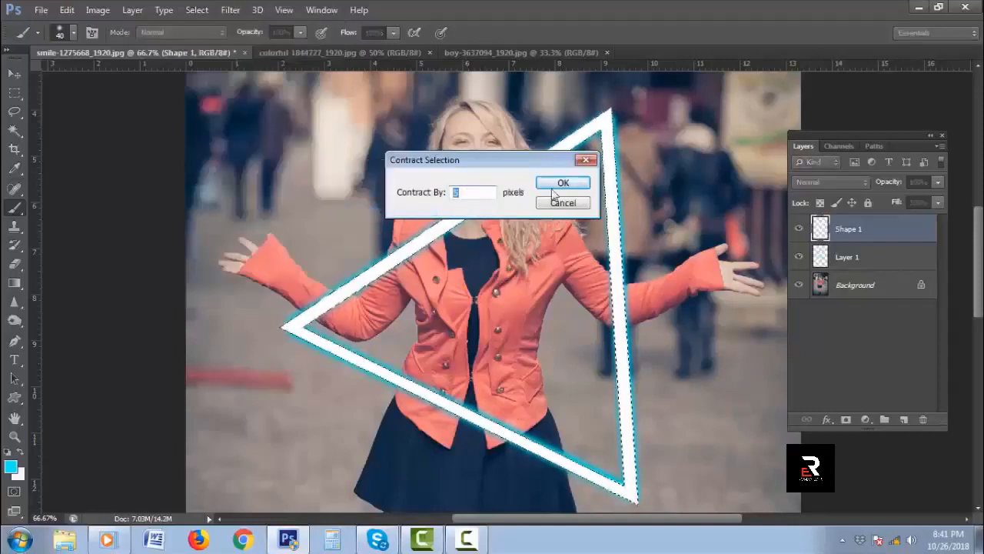
{"action": "left_click", "coordinate": [564, 185]}
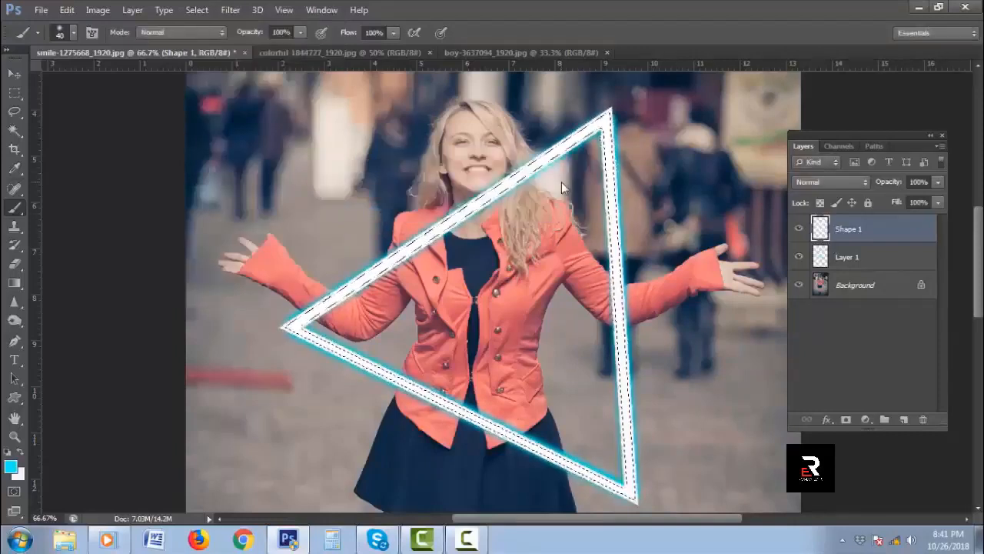
Step: Invert the contracted selection and feather it with a 5-pixel radius
{"action": "left_click", "coordinate": [197, 10]}
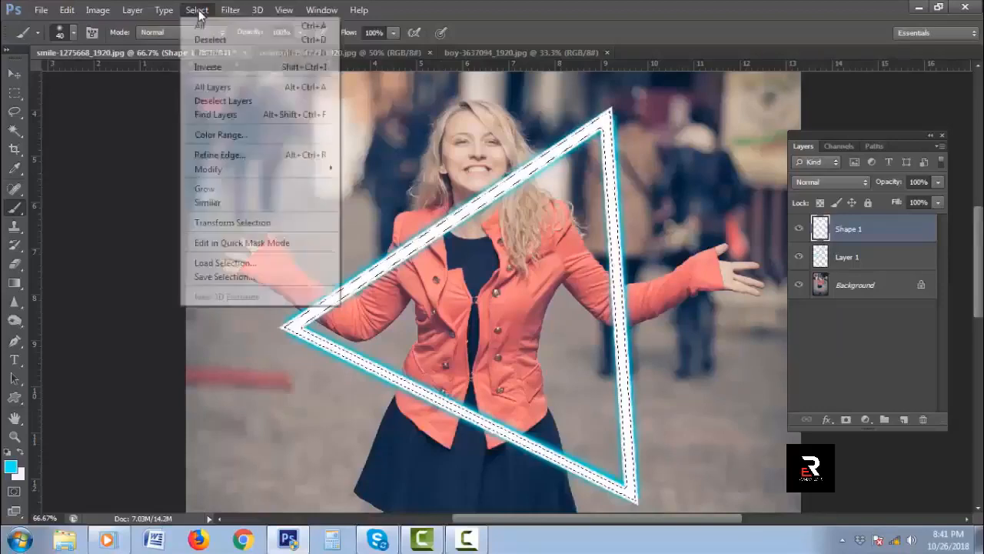
{"action": "left_click", "coordinate": [311, 68]}
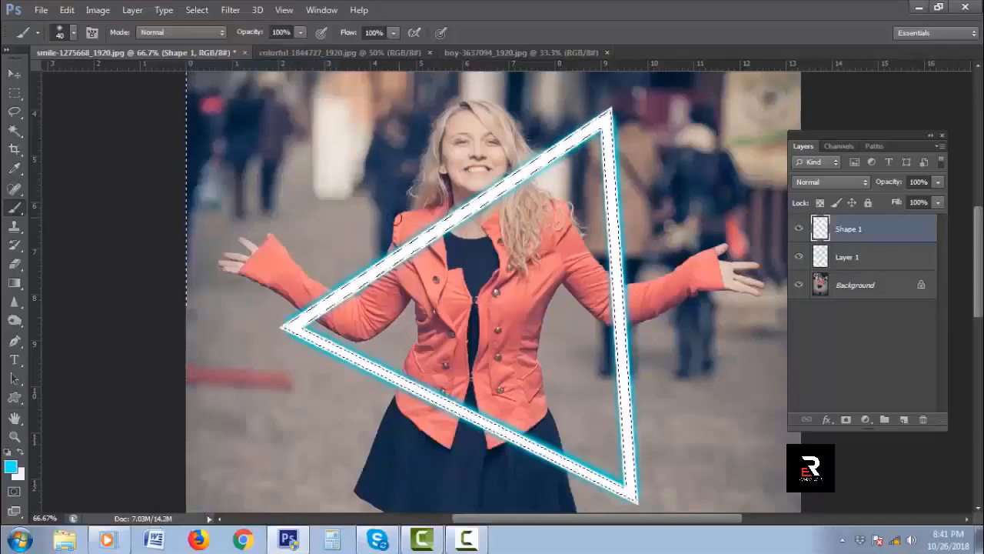
{"action": "left_click", "coordinate": [197, 10]}
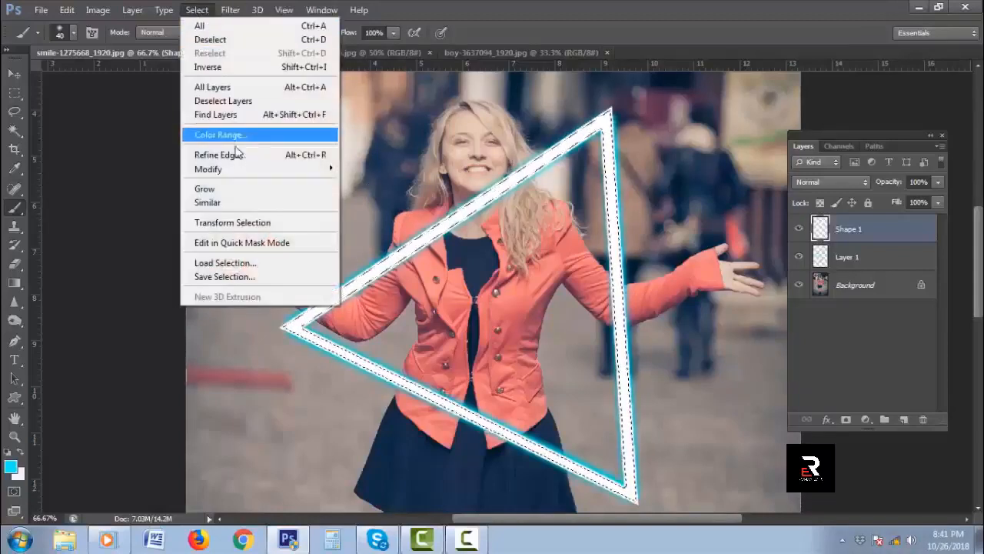
{"action": "mouse_move", "coordinate": [241, 169]}
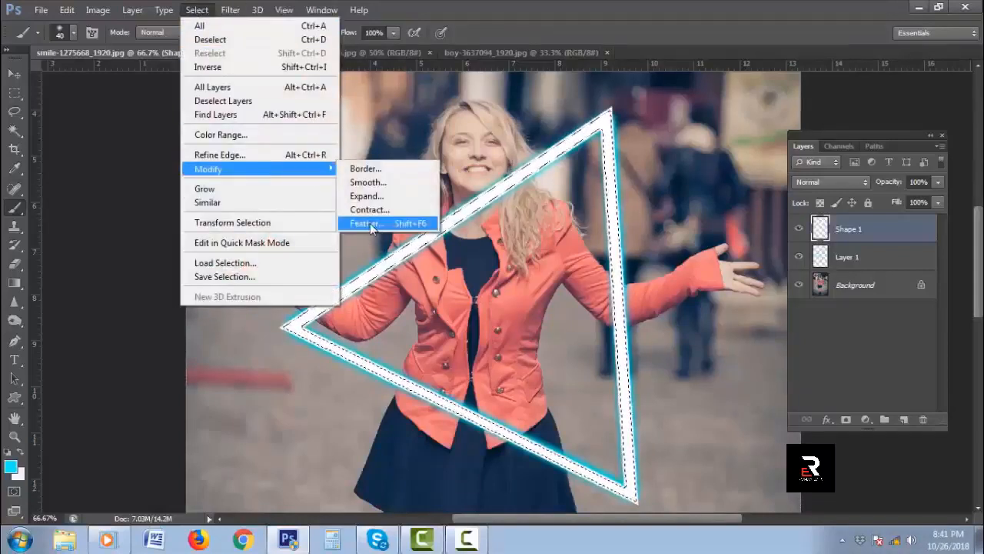
{"action": "left_click", "coordinate": [369, 223]}
{"action": "type", "text": "5"}
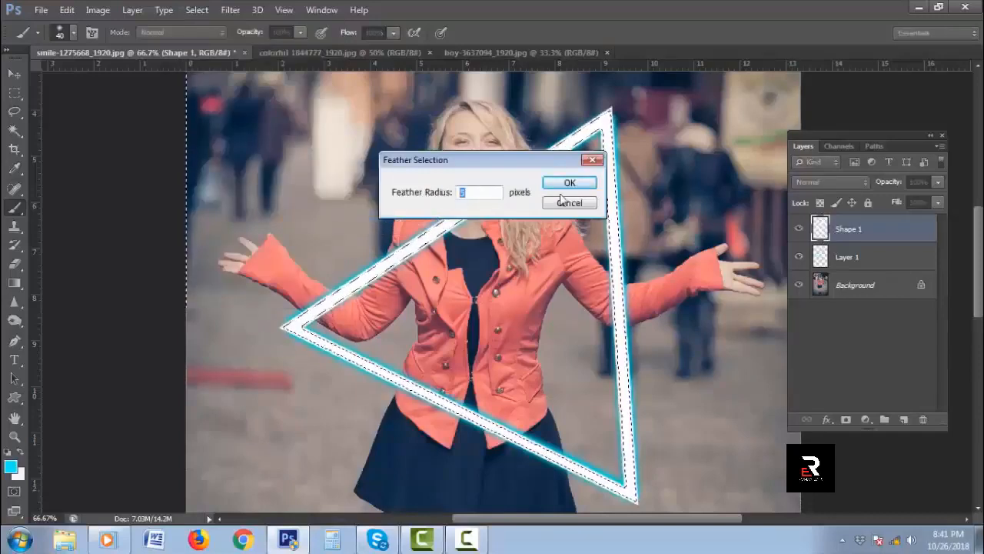
{"action": "left_click", "coordinate": [568, 182]}
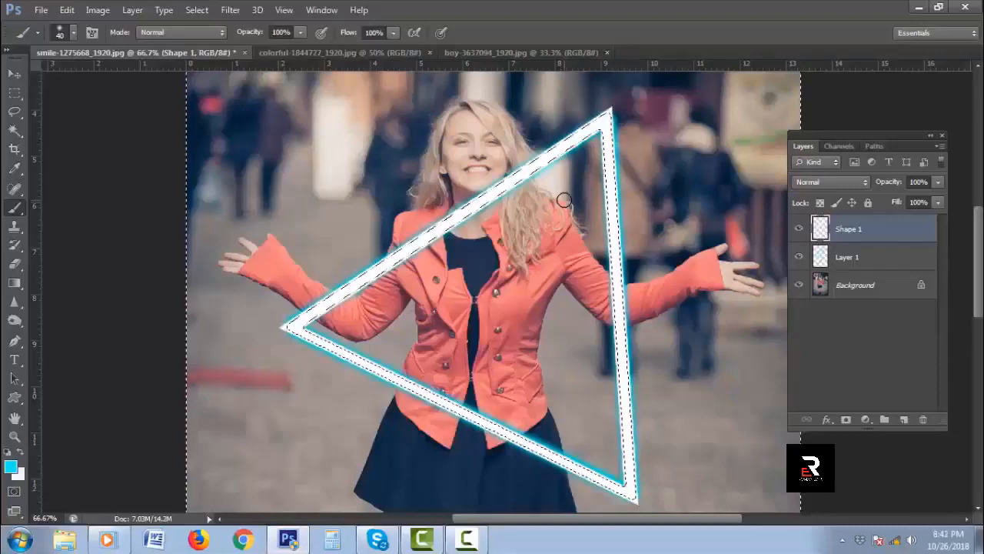
Step: Fill the feathered selection on Shape 1 with the cyan foreground colour and deselect
{"action": "key", "text": "alt+BackSpace"}
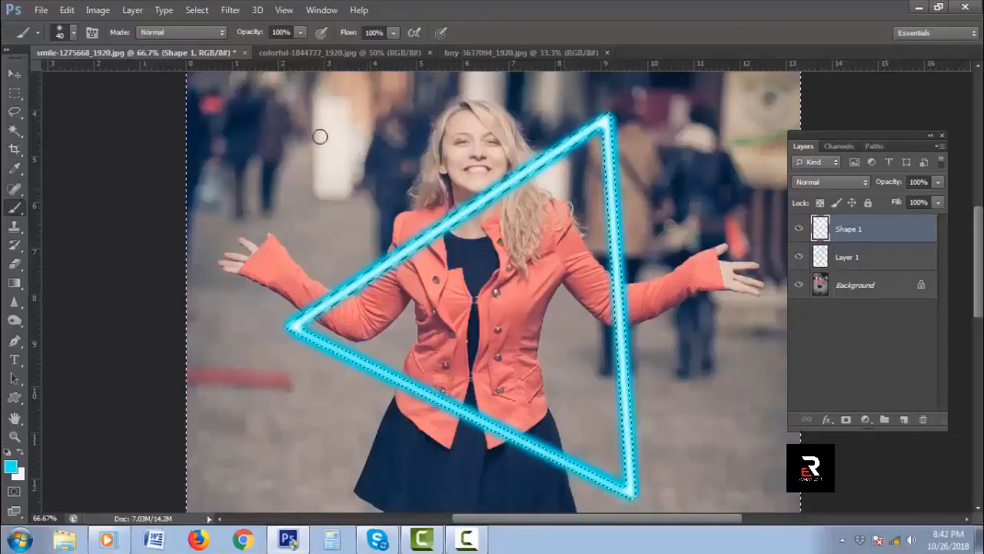
{"action": "left_click", "coordinate": [194, 11]}
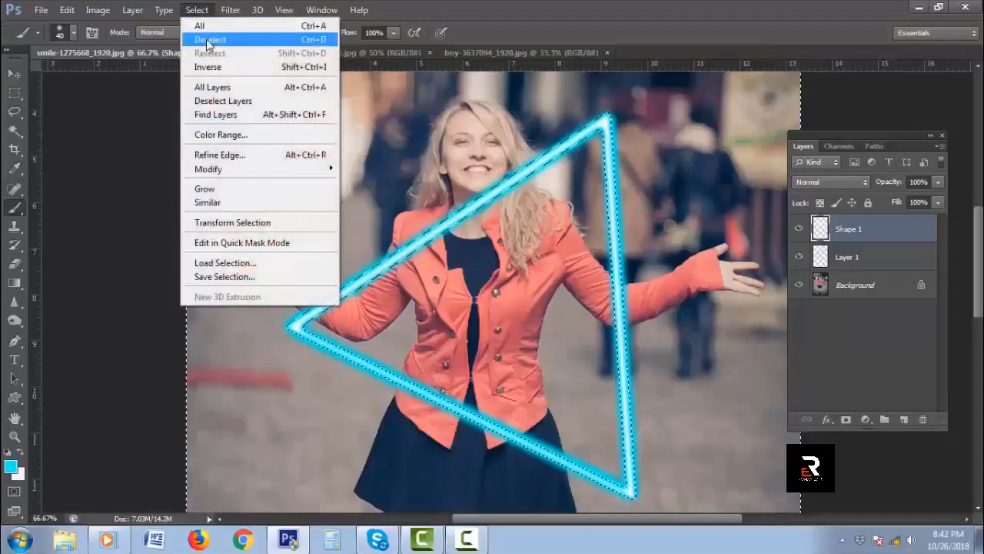
{"action": "left_click", "coordinate": [209, 40]}
{"action": "scroll", "coordinate": [523, 206], "scroll_direction": "down", "scroll_amount": 1}
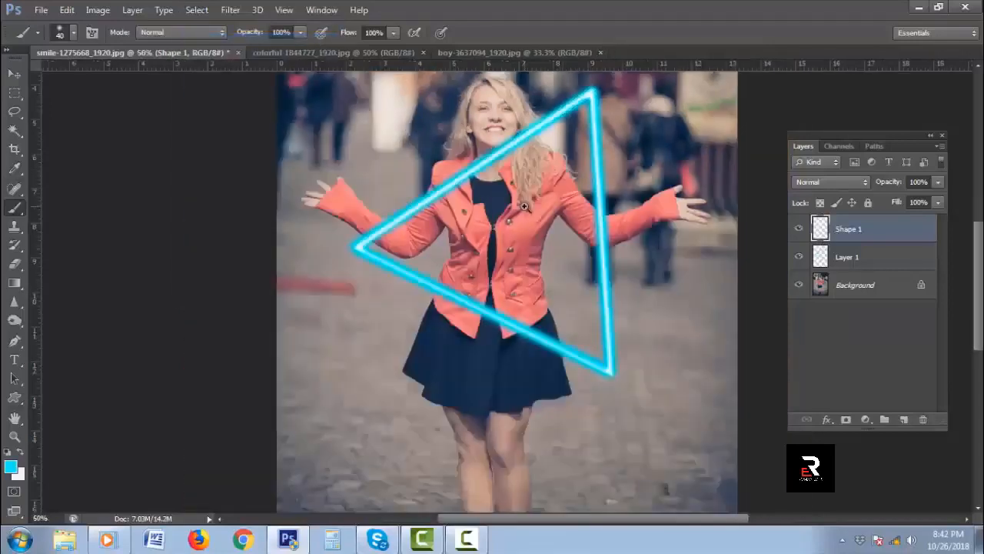
{"action": "scroll", "coordinate": [523, 206], "scroll_direction": "down", "scroll_amount": 1}
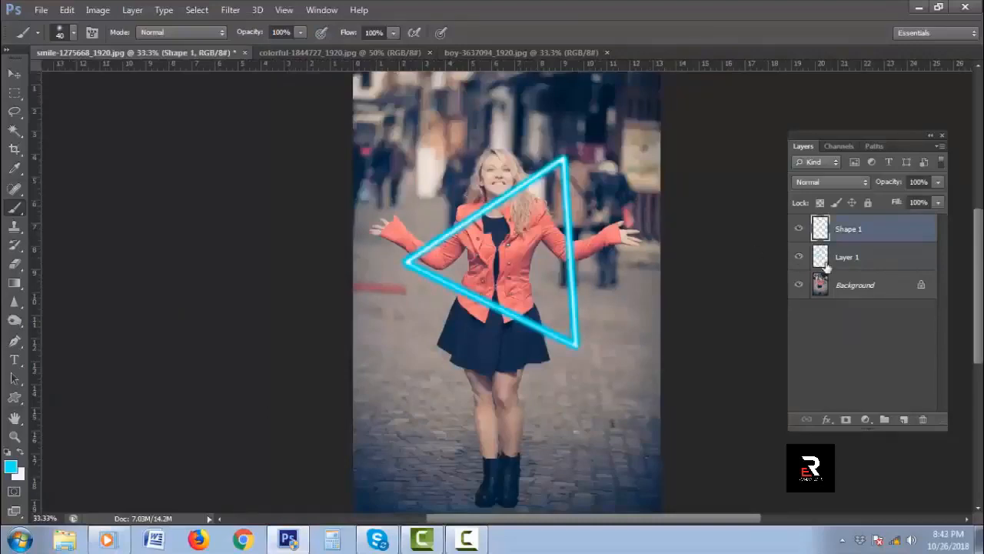
Step: Merge Shape 1 and Layer 1 into a single layer, and toggle its visibility off and on to check the neon triangle
{"action": "left_click", "coordinate": [873, 257], "text": "shift"}
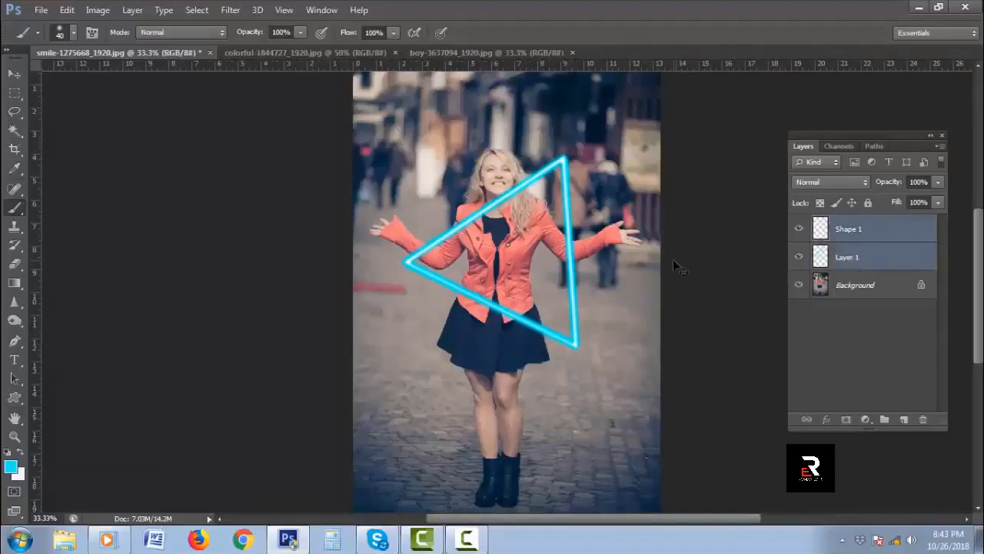
{"action": "key", "text": "ctrl+e"}
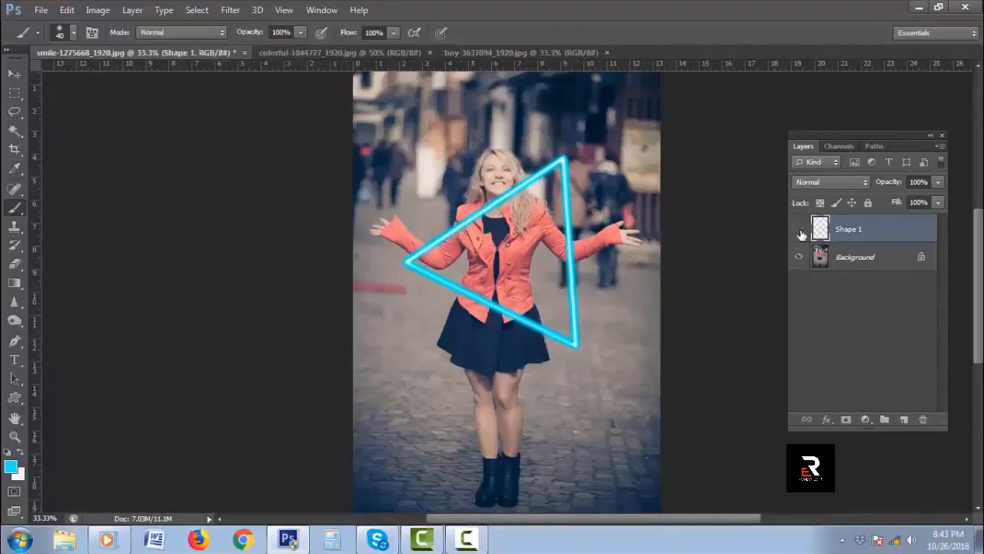
{"action": "left_click", "coordinate": [799, 230]}
{"action": "left_click", "coordinate": [799, 230]}
Step: Duplicate the merged Shape 1 layer, hide the original, and make the copy the active layer
{"action": "left_click_drag", "start_coordinate": [876, 233], "coordinate": [905, 418]}
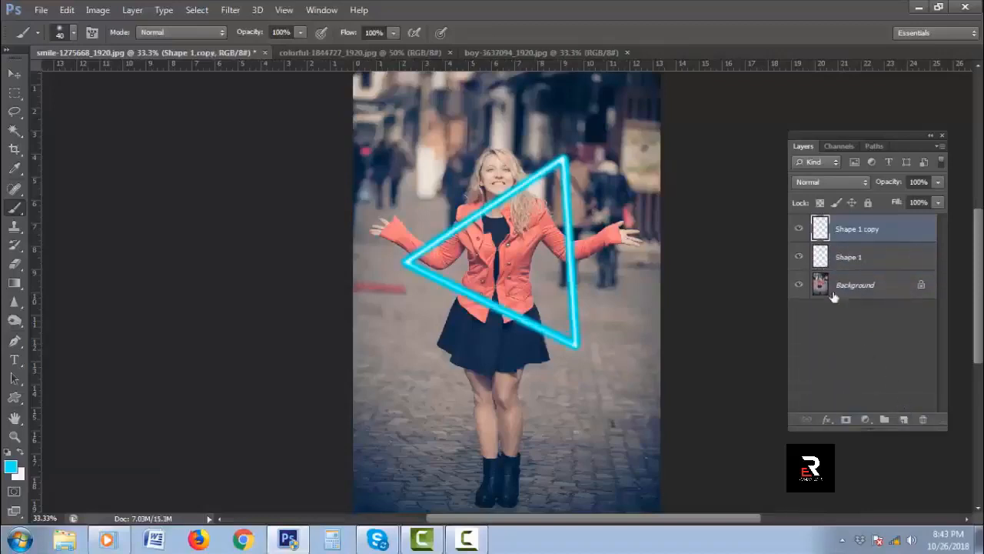
{"action": "left_click", "coordinate": [871, 263]}
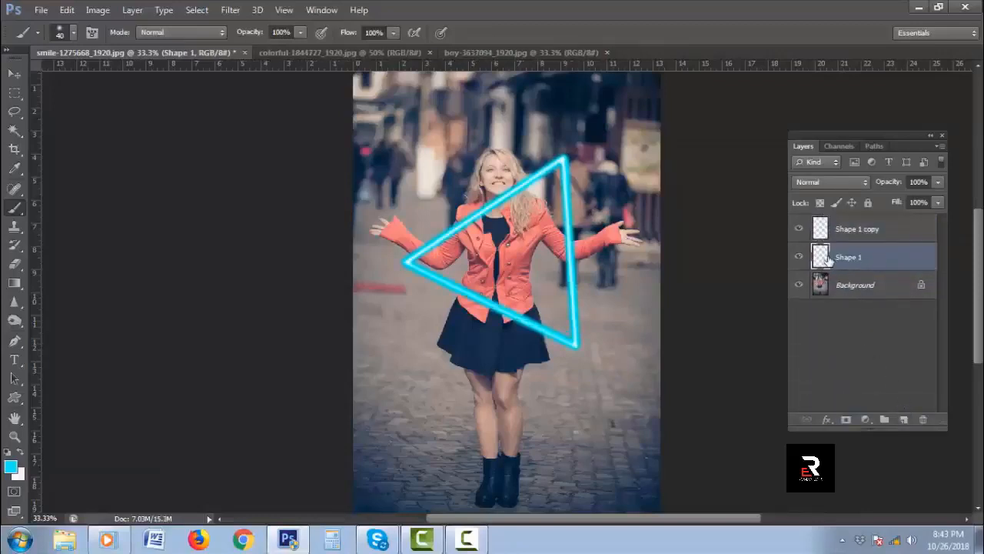
{"action": "left_click", "coordinate": [798, 259]}
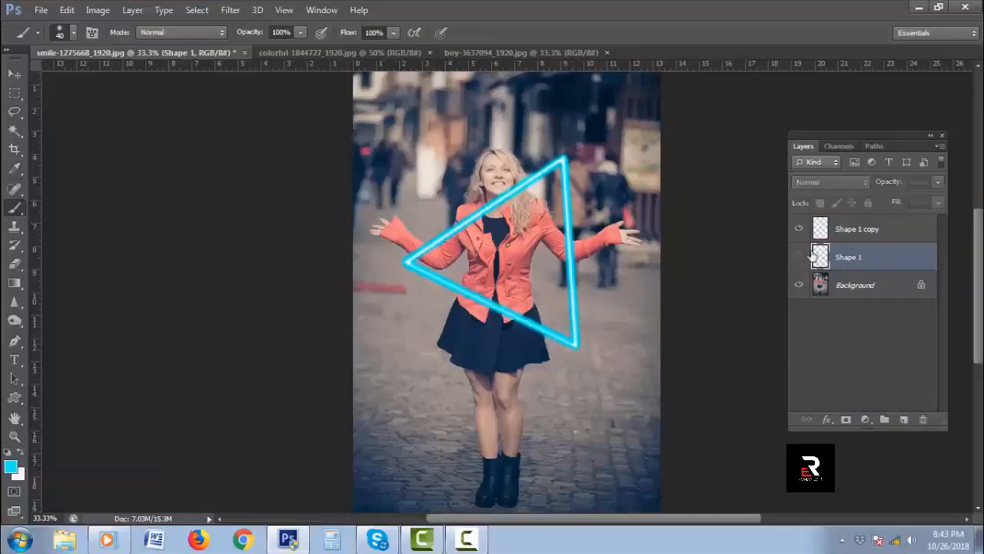
{"action": "left_click", "coordinate": [886, 233]}
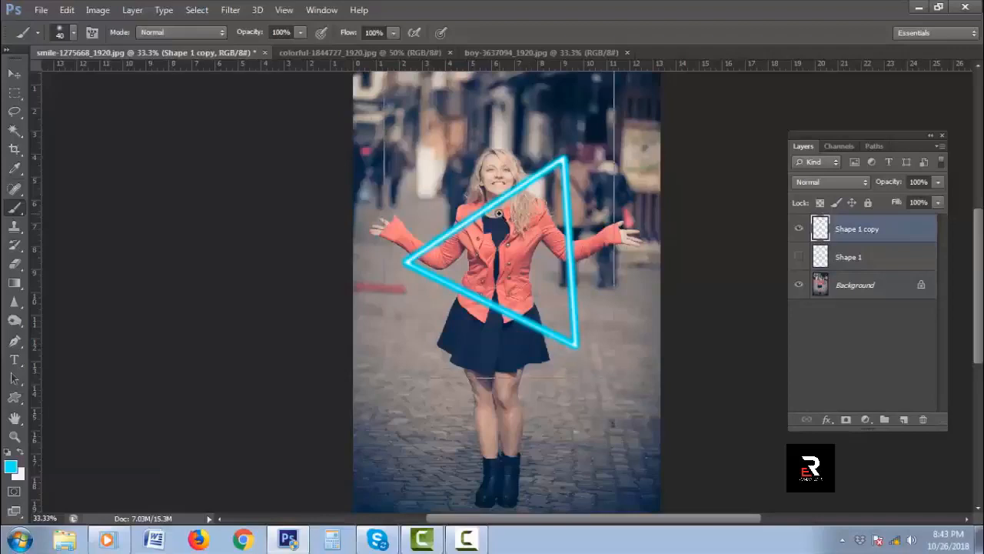
Step: Set up the Eraser with a soft round 45 px brush at 0% hardness for working on Shape 1 copy
{"action": "key", "text": "e"}
{"action": "left_click", "coordinate": [517, 214], "text": "ctrl"}
{"action": "left_click", "coordinate": [518, 214], "text": "ctrl"}
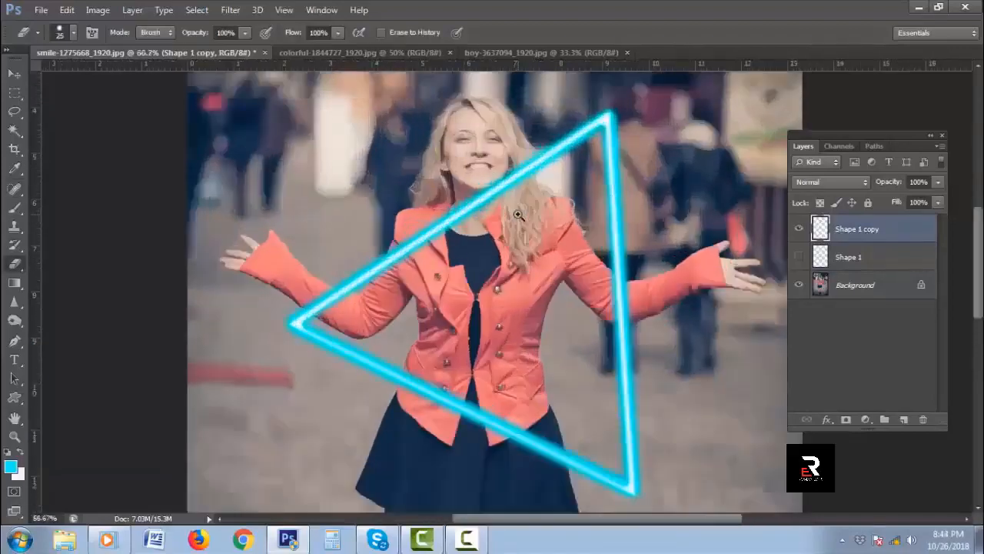
{"action": "left_click", "coordinate": [517, 214], "text": "ctrl"}
{"action": "left_click_drag", "start_coordinate": [541, 194], "coordinate": [513, 273]}
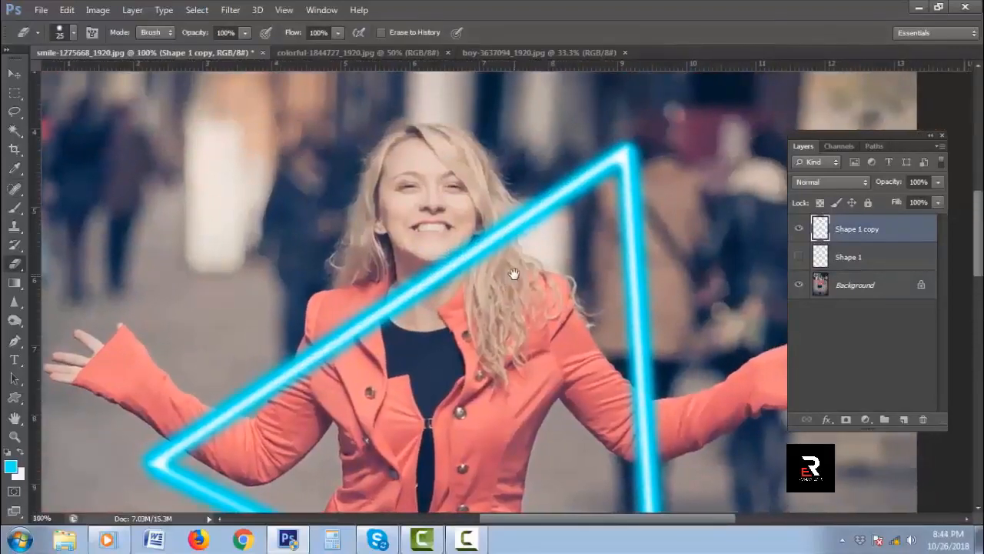
{"action": "right_click", "coordinate": [26, 265]}
{"action": "left_click", "coordinate": [82, 263]}
{"action": "left_click", "coordinate": [74, 34]}
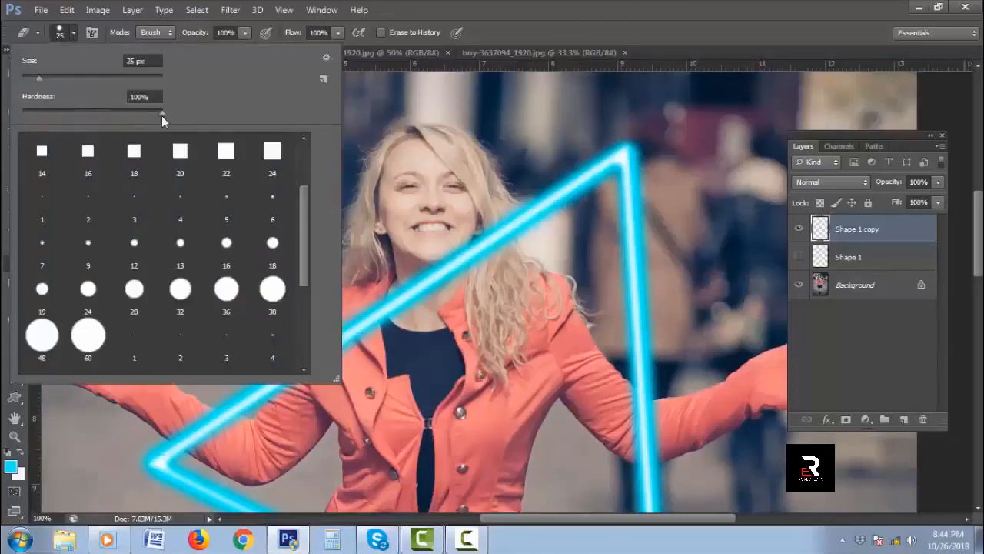
{"action": "left_click_drag", "start_coordinate": [162, 113], "coordinate": [24, 113]}
{"action": "left_click_drag", "start_coordinate": [304, 221], "coordinate": [296, 285]}
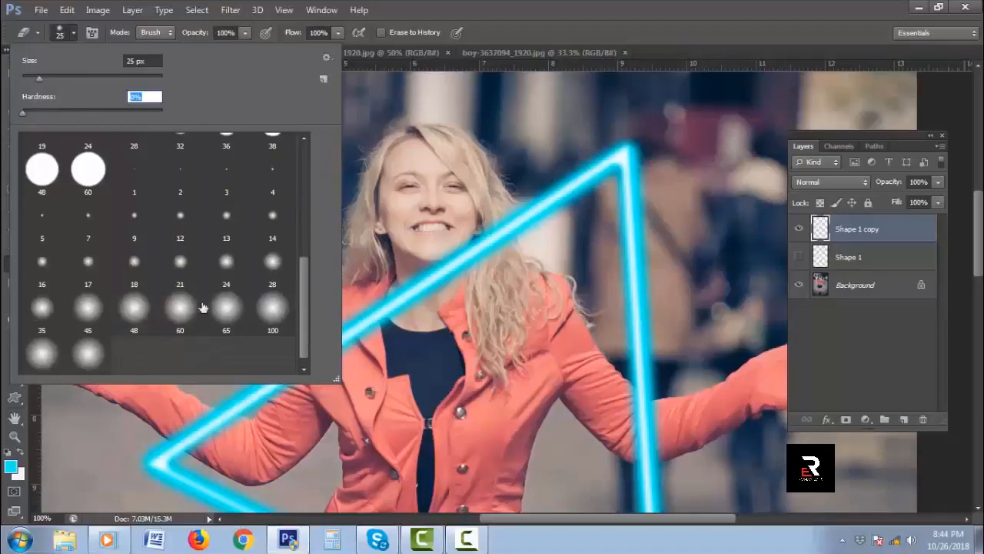
{"action": "left_click", "coordinate": [88, 310]}
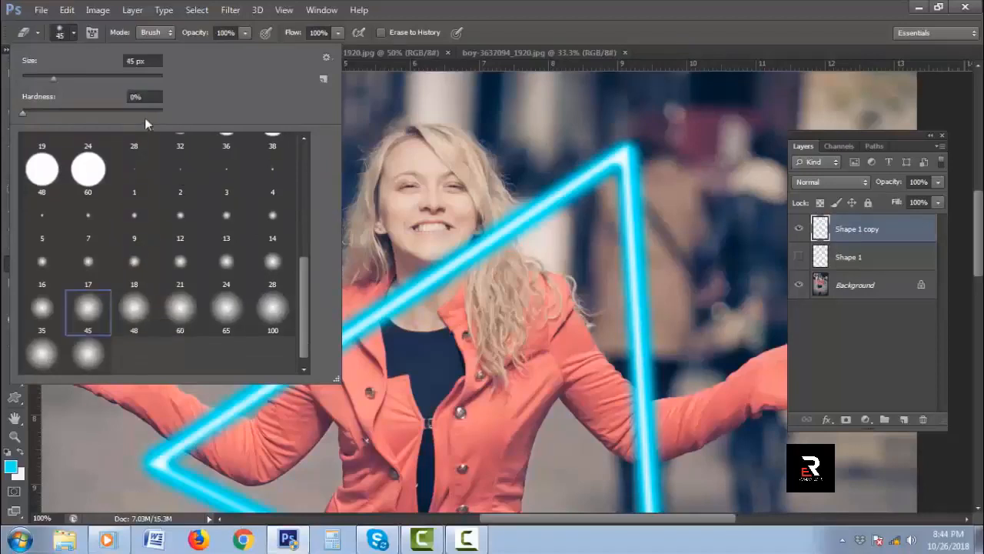
{"action": "left_click", "coordinate": [74, 34]}
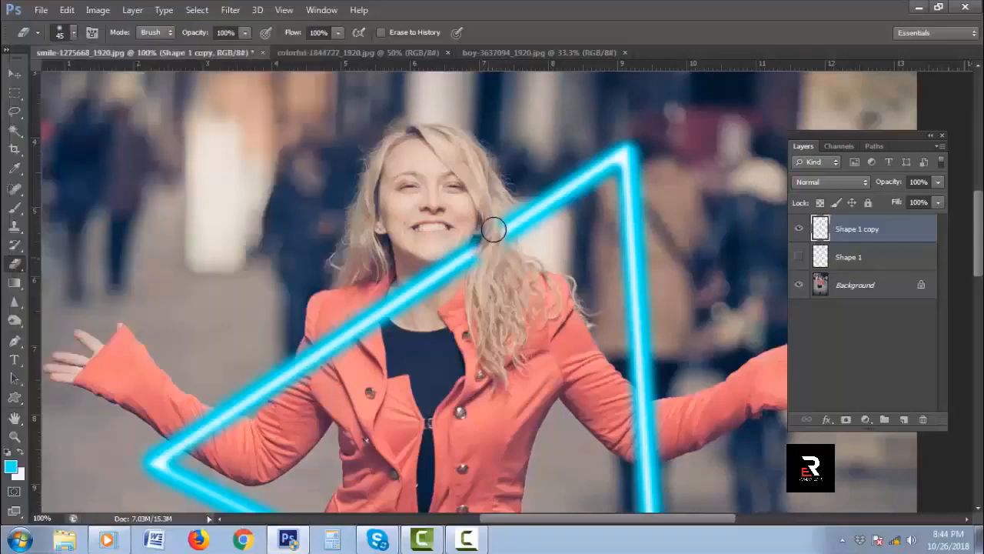
Step: Erase the triangle's upper side where it crosses the woman's hair, neck and jacket, and reduce the eraser size to 20
{"action": "mouse_move", "coordinate": [493, 229]}
{"action": "left_mouse_down"}
{"action": "mouse_move", "coordinate": [495, 257]}
{"action": "mouse_move", "coordinate": [501, 218]}
{"action": "mouse_move", "coordinate": [490, 253]}
{"action": "mouse_move", "coordinate": [296, 388]}
{"action": "mouse_move", "coordinate": [306, 351]}
{"action": "left_mouse_up"}
{"action": "key", "text": "bracketleft"}
{"action": "key", "text": "bracketleft"}
{"action": "key", "text": "bracketleft"}
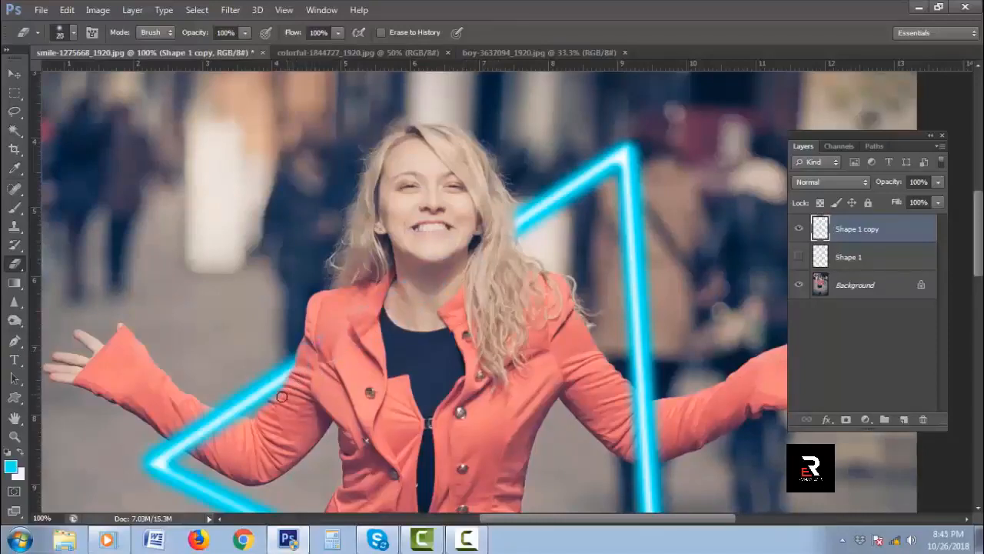
Step: Erase the triangle's lower side where it crosses the woman's jacket and skirt, using an eraser size of 25
{"action": "left_click_drag", "start_coordinate": [449, 432], "coordinate": [410, 235]}
{"action": "key", "text": "bracketright"}
{"action": "mouse_move", "coordinate": [284, 346]}
{"action": "left_mouse_down"}
{"action": "mouse_move", "coordinate": [294, 386]}
{"action": "mouse_move", "coordinate": [307, 379]}
{"action": "mouse_move", "coordinate": [303, 365]}
{"action": "mouse_move", "coordinate": [324, 404]}
{"action": "mouse_move", "coordinate": [344, 405]}
{"action": "mouse_move", "coordinate": [394, 378]}
{"action": "mouse_move", "coordinate": [446, 429]}
{"action": "mouse_move", "coordinate": [502, 456]}
{"action": "left_mouse_up"}
{"action": "key", "text": "bracketleft"}
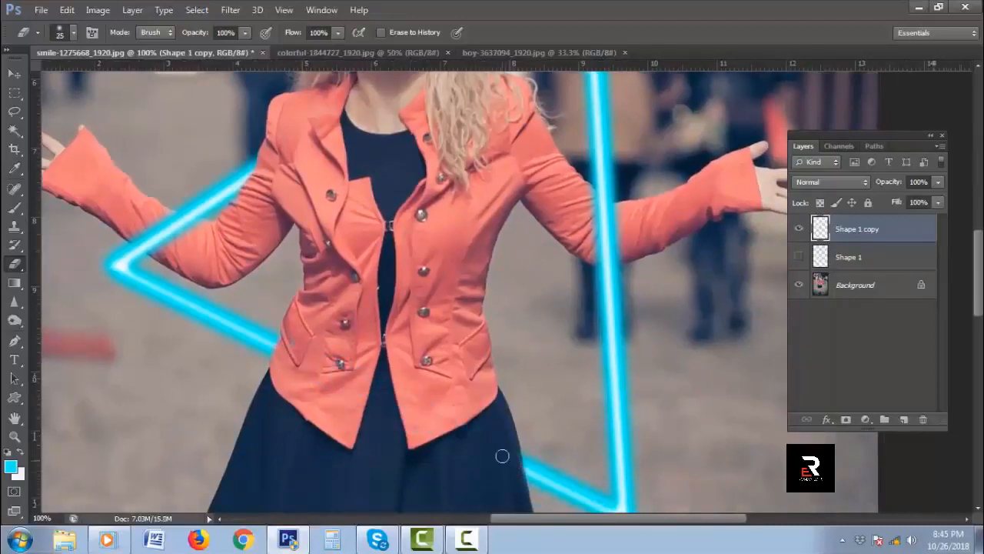
{"action": "left_click", "coordinate": [522, 367], "text": "alt"}
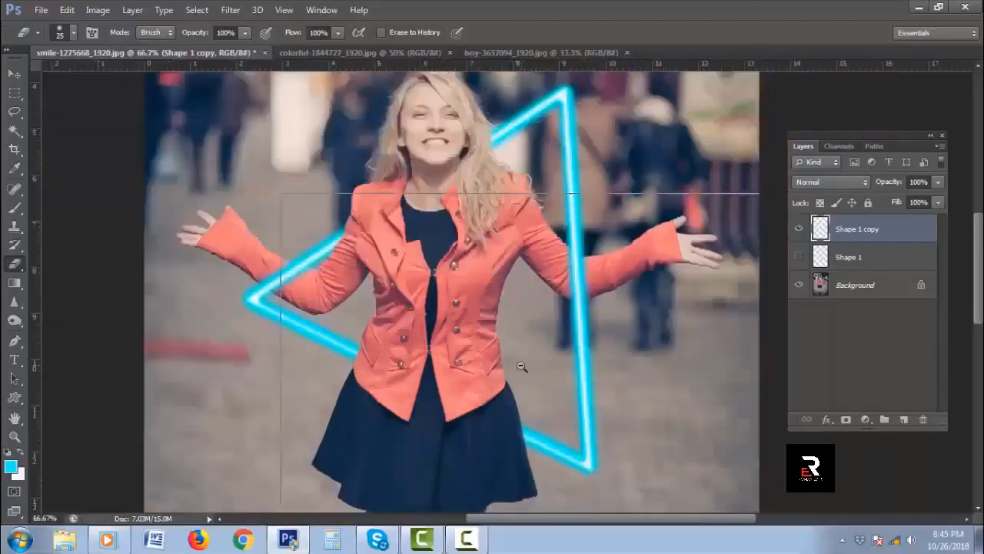
{"action": "left_click", "coordinate": [521, 367], "text": "alt"}
{"action": "left_click", "coordinate": [521, 366], "text": "alt"}
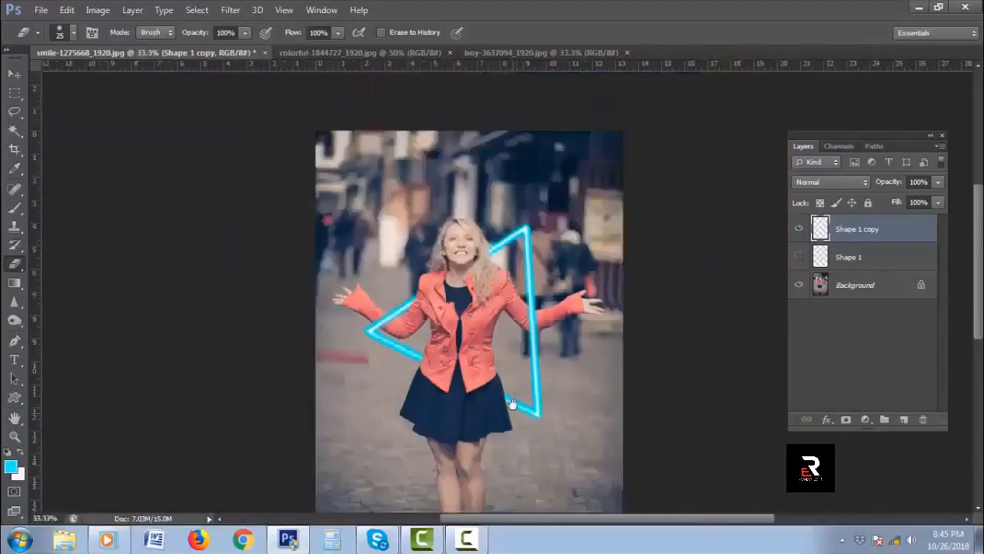
{"action": "left_click_drag", "start_coordinate": [513, 402], "coordinate": [508, 353]}
Step: Show the full Shape 1 triangle instead of its erased copy, and copy it into the colorful-1844777_1920.jpg and boy-3637094_1920.jpg documents
{"action": "key", "text": "v"}
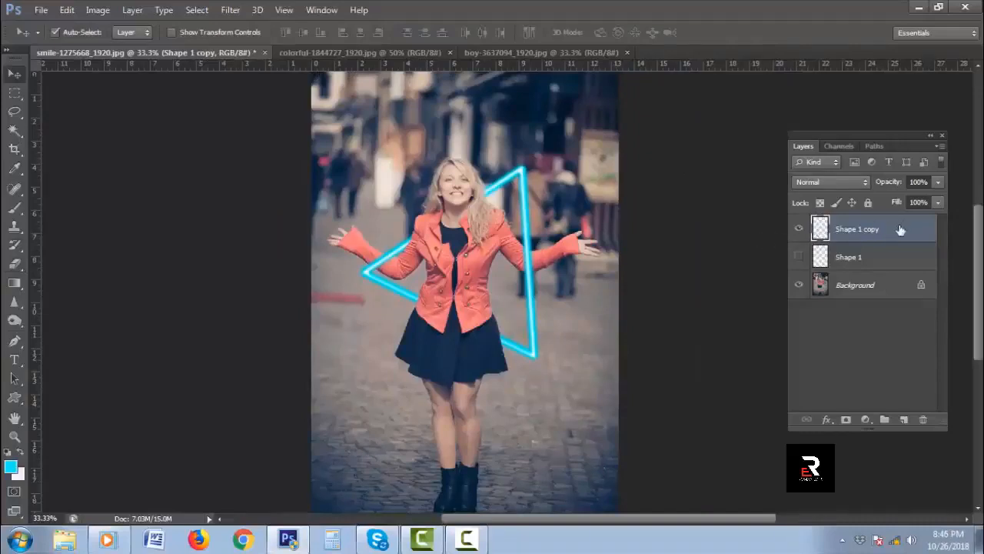
{"action": "left_click", "coordinate": [799, 229]}
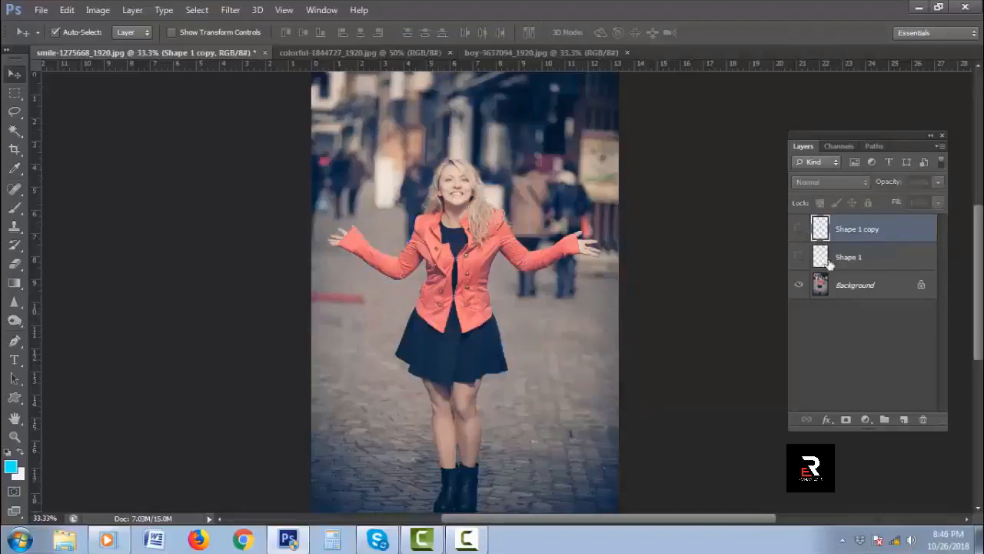
{"action": "left_click", "coordinate": [877, 264]}
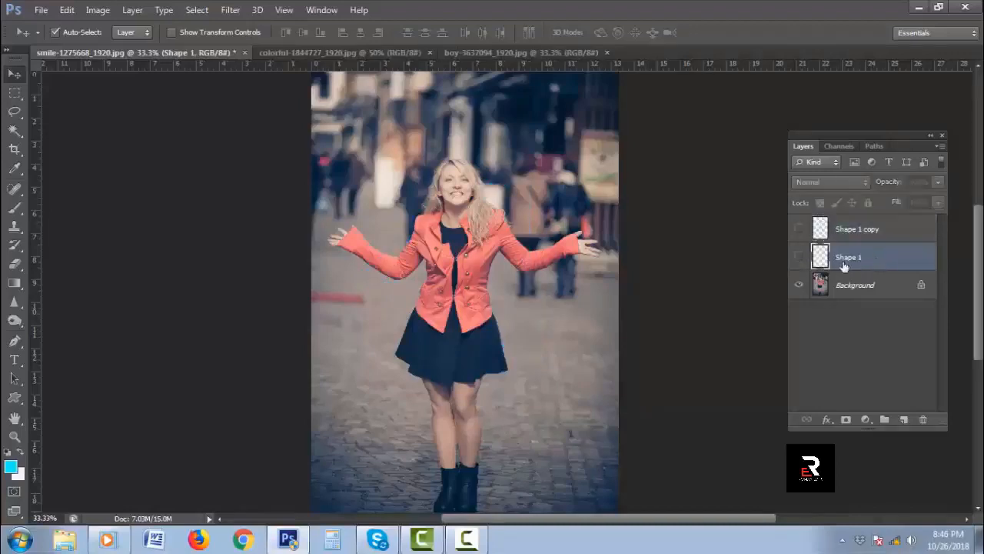
{"action": "left_click", "coordinate": [799, 257]}
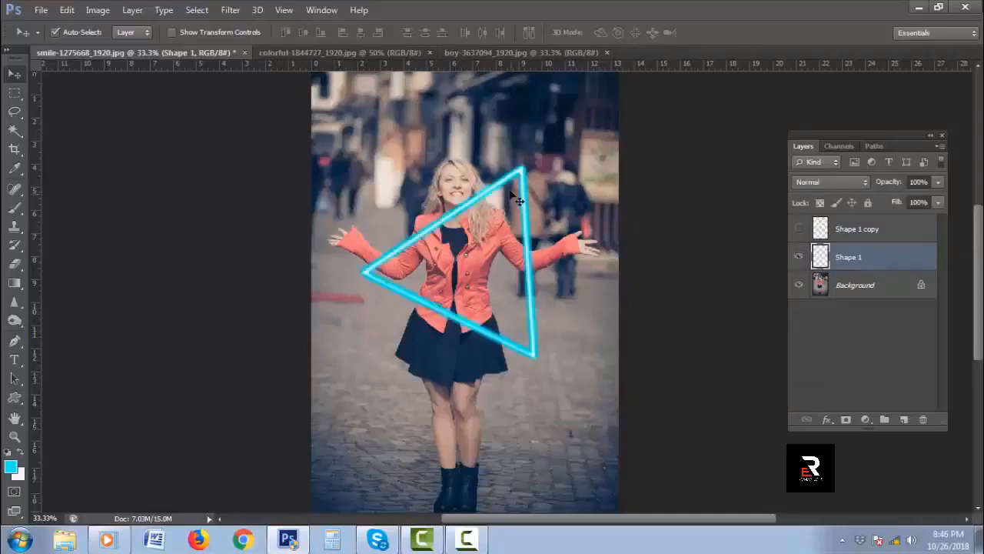
{"action": "left_click_drag", "start_coordinate": [500, 183], "coordinate": [533, 199]}
{"action": "left_click_drag", "start_coordinate": [522, 238], "coordinate": [523, 239]}
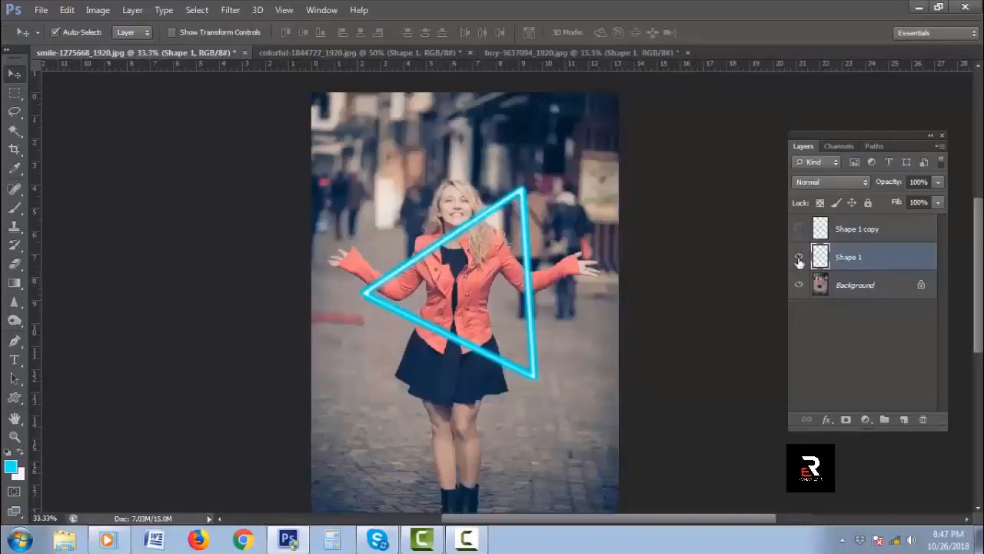
Step: Hide the full Shape 1 triangle and show the erased Shape 1 copy in its place
{"action": "left_click", "coordinate": [799, 262]}
{"action": "left_click", "coordinate": [876, 231]}
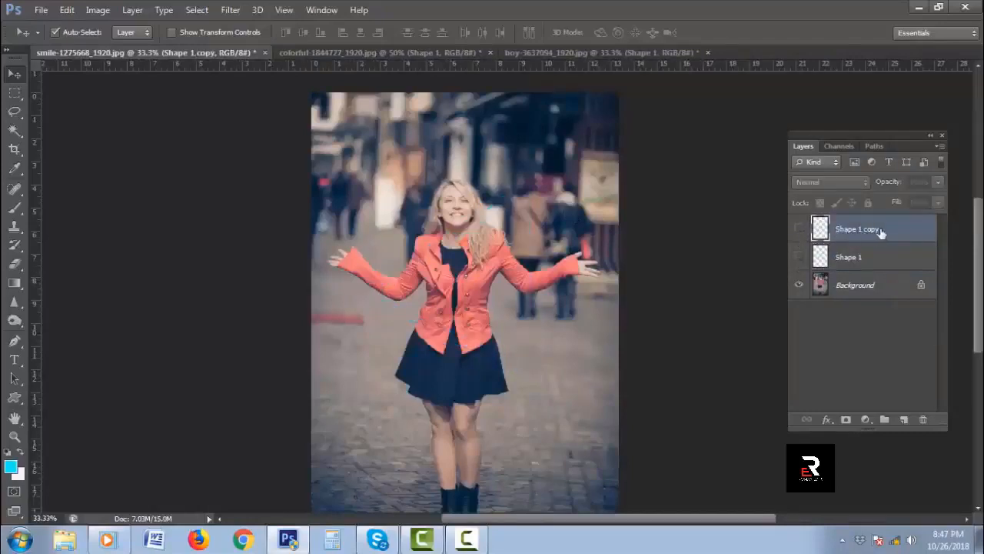
{"action": "left_click", "coordinate": [798, 229]}
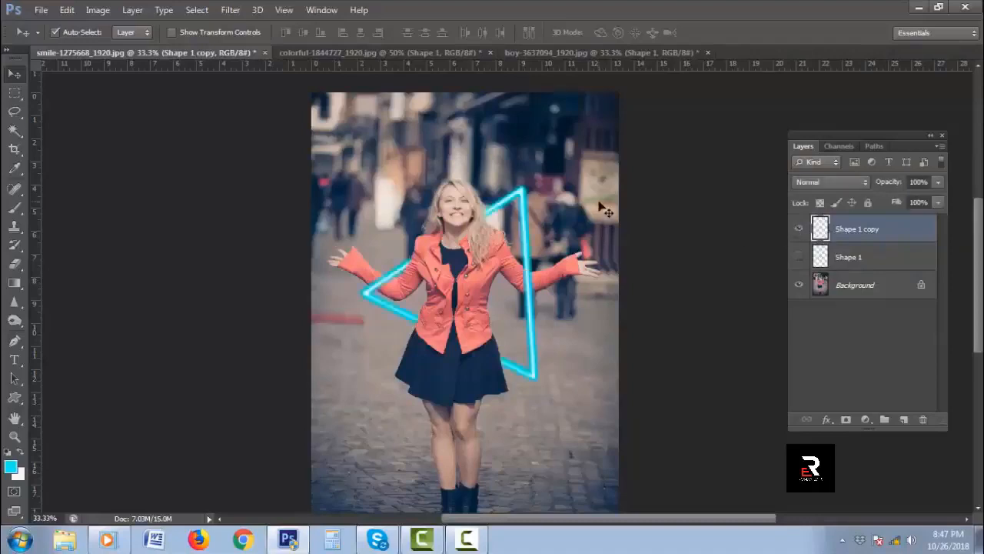
Step: Move the triangle slightly up and to the right over the woman in colorful-1844727_1920.jpg
{"action": "left_click", "coordinate": [380, 54]}
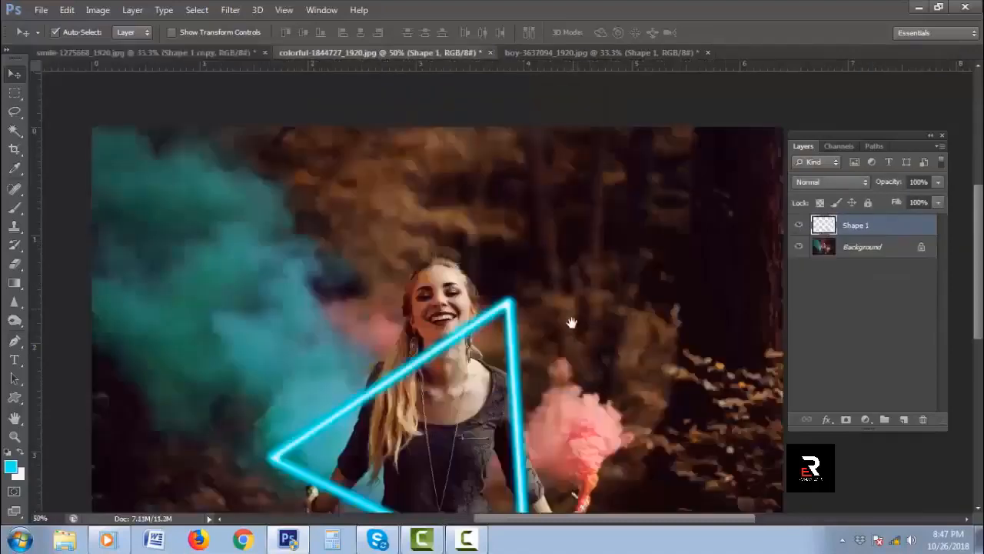
{"action": "left_click_drag", "start_coordinate": [572, 342], "coordinate": [578, 255]}
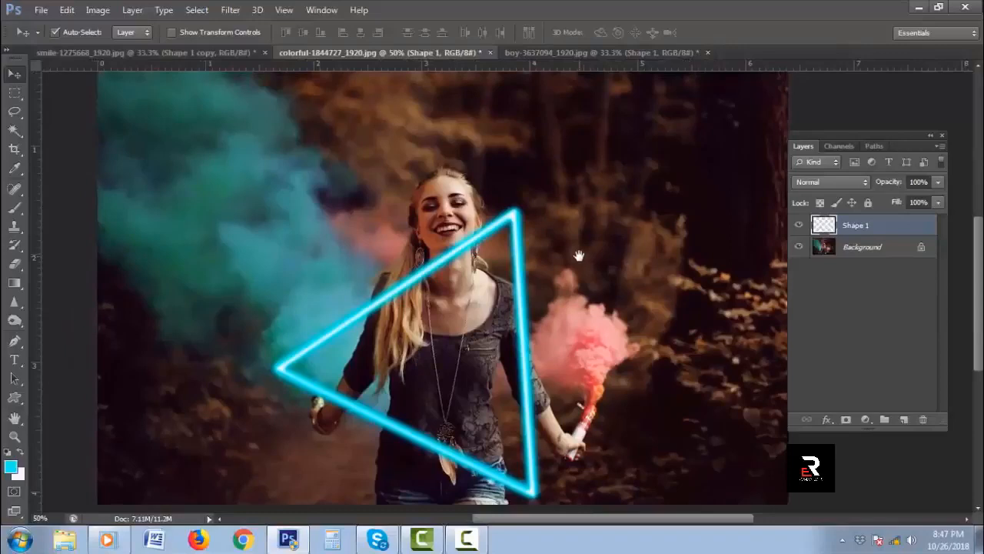
{"action": "key", "text": "ctrl+t"}
{"action": "left_click_drag", "start_coordinate": [495, 293], "coordinate": [512, 270]}
{"action": "key", "text": "Return"}
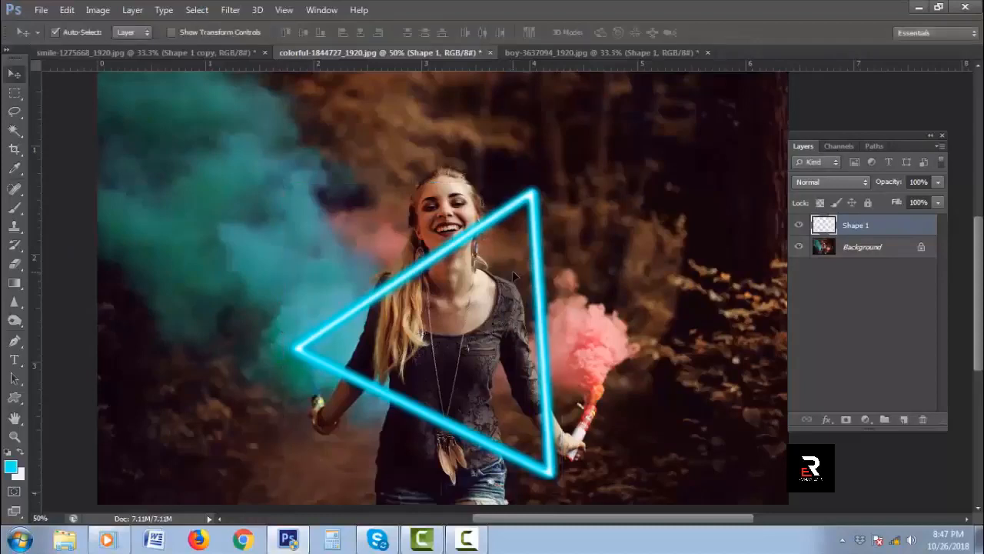
Step: Erase the triangle's upper side where it crosses the woman's face, neck and hair, enlarging the eraser to 50
{"action": "left_click", "coordinate": [14, 264]}
{"action": "left_click", "coordinate": [77, 264]}
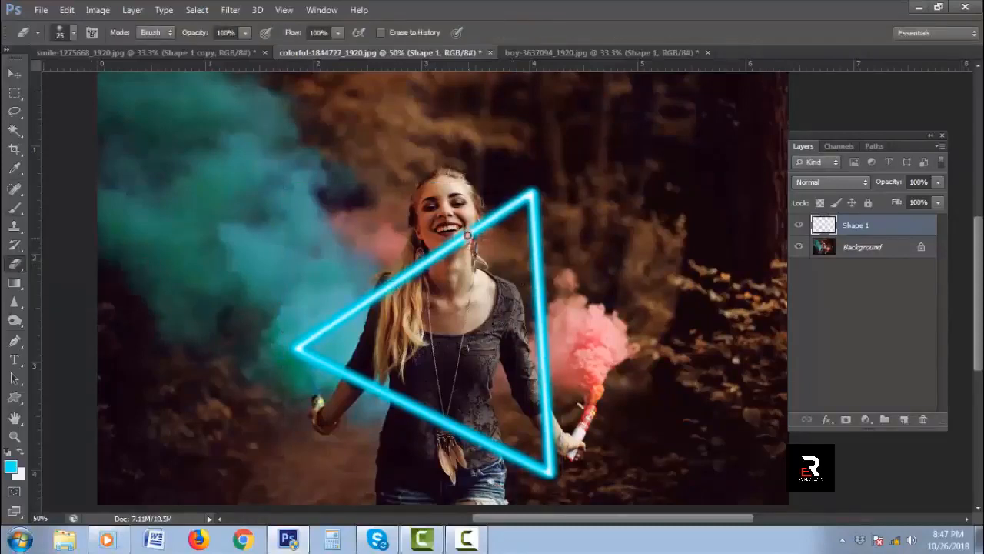
{"action": "mouse_move", "coordinate": [332, 177]}
{"action": "left_mouse_down"}
{"action": "mouse_move", "coordinate": [578, 323]}
{"action": "mouse_move", "coordinate": [585, 346]}
{"action": "left_mouse_up"}
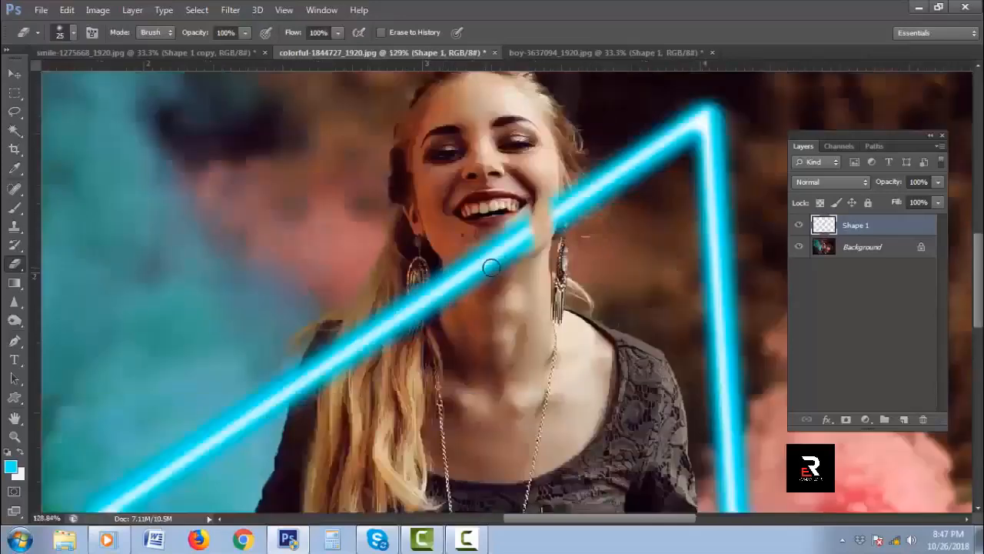
{"action": "key", "text": "bracketright"}
{"action": "mouse_move", "coordinate": [550, 197]}
{"action": "left_mouse_down"}
{"action": "mouse_move", "coordinate": [549, 233]}
{"action": "mouse_move", "coordinate": [563, 192]}
{"action": "mouse_move", "coordinate": [514, 310]}
{"action": "left_mouse_up"}
{"action": "key", "text": "bracketright"}
{"action": "key", "text": "bracketright"}
{"action": "mouse_move", "coordinate": [511, 254]}
{"action": "left_mouse_down"}
{"action": "mouse_move", "coordinate": [479, 283]}
{"action": "mouse_move", "coordinate": [342, 358]}
{"action": "mouse_move", "coordinate": [348, 414]}
{"action": "left_mouse_up"}
Step: Erase the triangle's lower side where it crosses the front of the woman's shirt
{"action": "left_click_drag", "start_coordinate": [469, 458], "coordinate": [457, 291]}
{"action": "left_click_drag", "start_coordinate": [492, 439], "coordinate": [441, 243]}
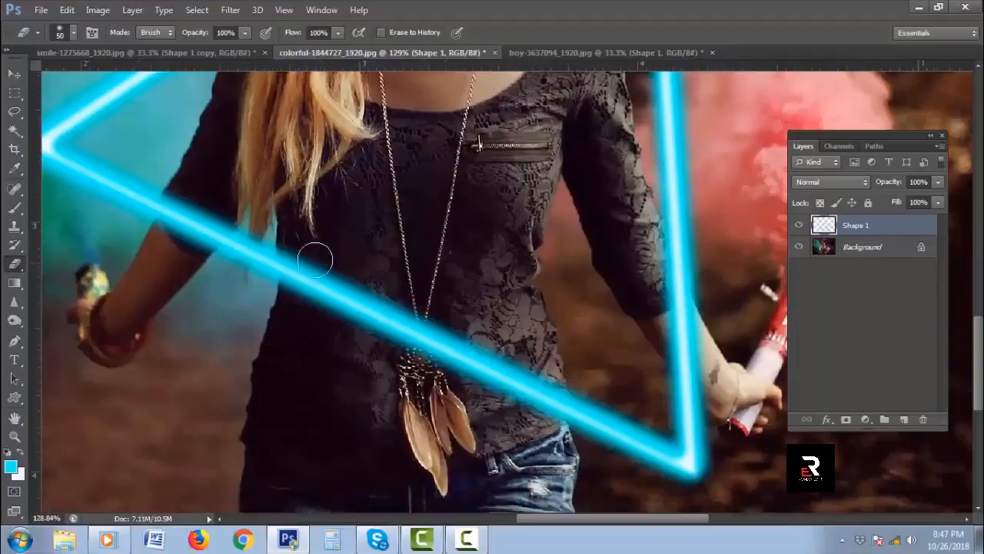
{"action": "mouse_move", "coordinate": [314, 261]}
{"action": "left_mouse_down"}
{"action": "mouse_move", "coordinate": [336, 340]}
{"action": "mouse_move", "coordinate": [426, 322]}
{"action": "mouse_move", "coordinate": [542, 382]}
{"action": "left_mouse_up"}
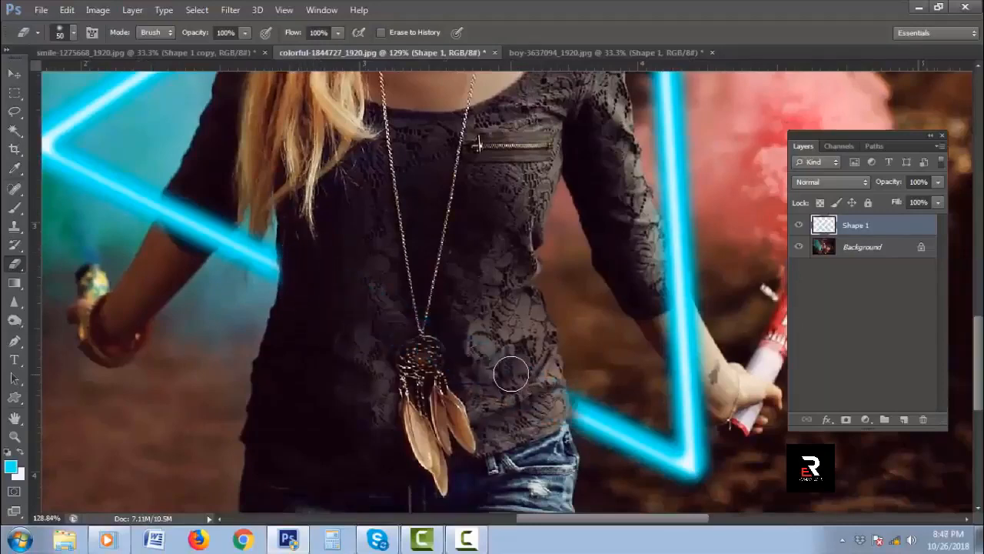
{"action": "left_click", "coordinate": [512, 341], "text": "alt"}
{"action": "left_click", "coordinate": [511, 340], "text": "alt"}
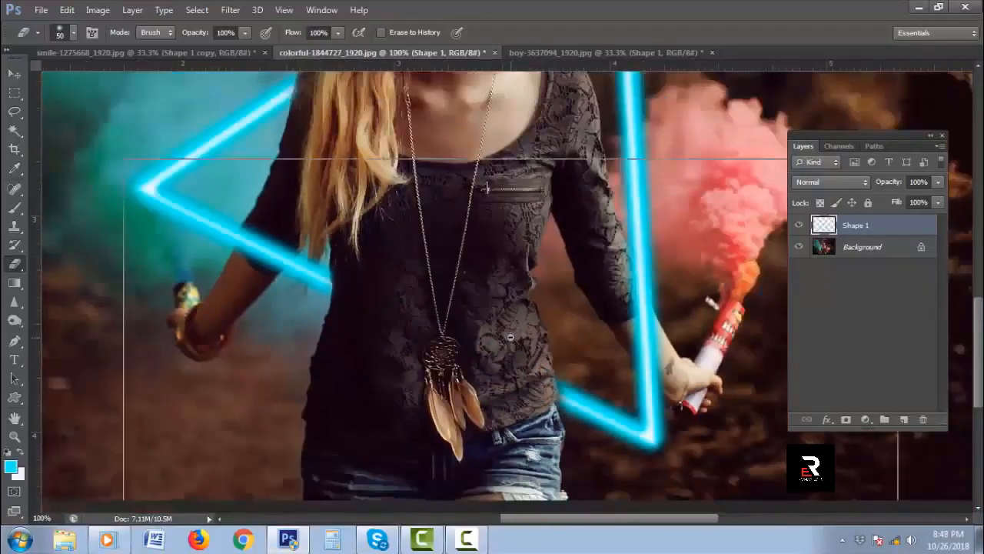
{"action": "left_click_drag", "start_coordinate": [523, 299], "coordinate": [519, 360]}
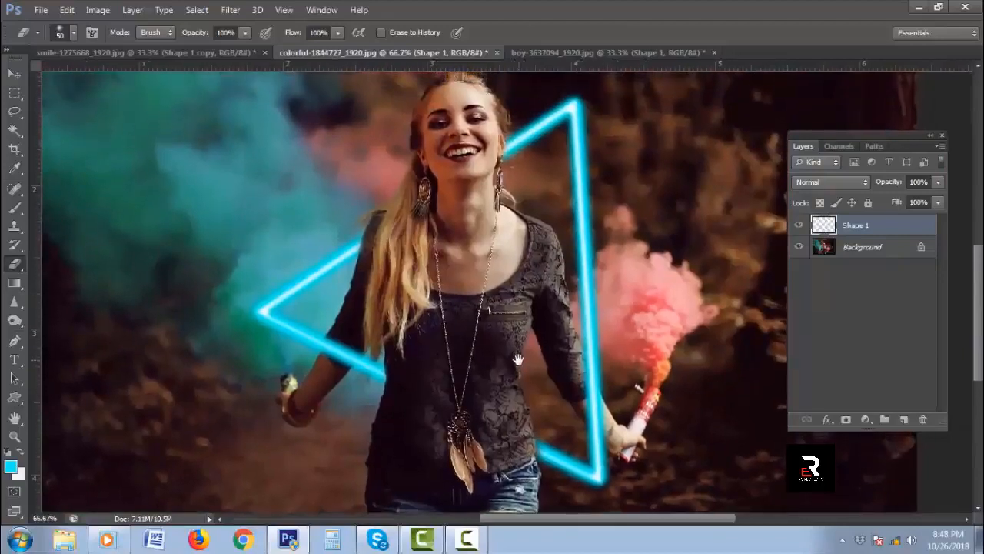
Step: In boy-3637094_1920.jpg, move the triangle up over the man's torso and rotate it about 9° counterclockwise
{"action": "left_click", "coordinate": [611, 53]}
{"action": "key", "text": "ctrl+t"}
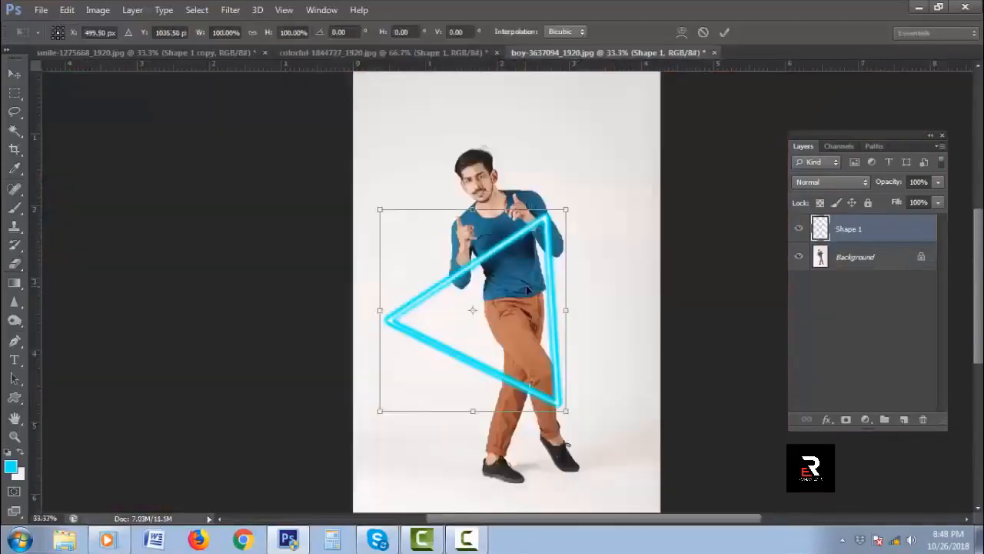
{"action": "left_click_drag", "start_coordinate": [527, 289], "coordinate": [543, 245]}
{"action": "left_click_drag", "start_coordinate": [639, 226], "coordinate": [636, 202]}
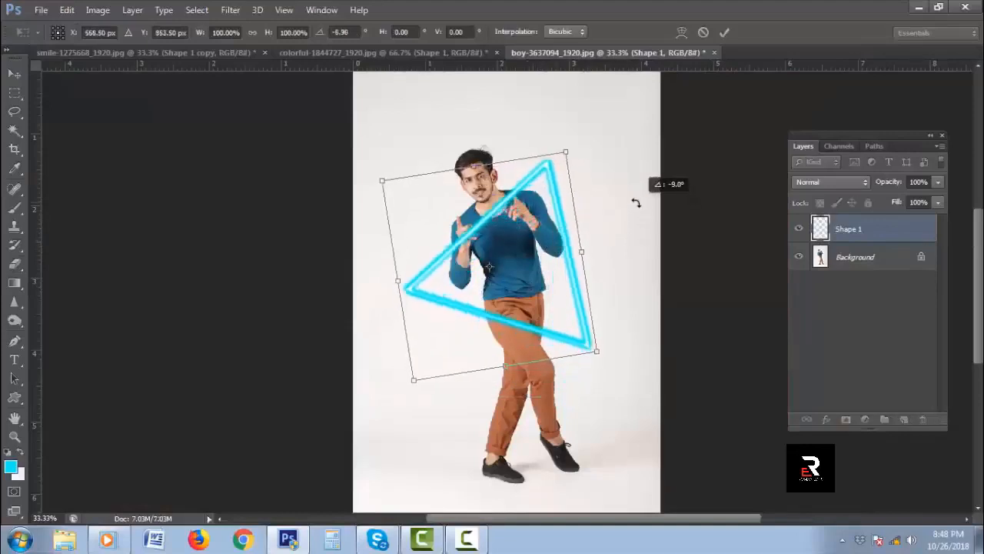
{"action": "left_click_drag", "start_coordinate": [550, 271], "coordinate": [547, 258]}
{"action": "key", "text": "Return"}
Step: Erase the triangle's upper side where it crosses the man's neck, shirt and raised hand
{"action": "key", "text": "e"}
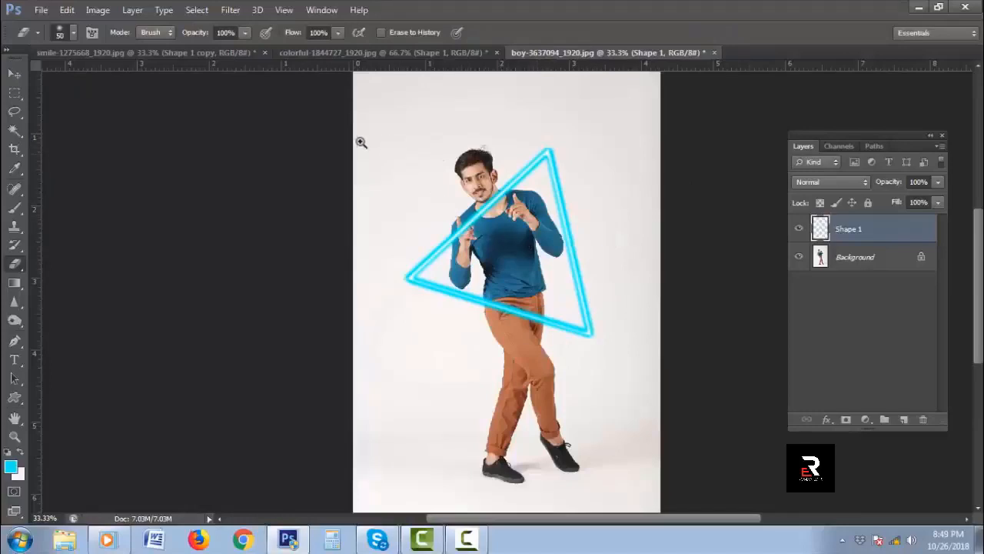
{"action": "left_click_drag", "start_coordinate": [361, 142], "coordinate": [653, 367]}
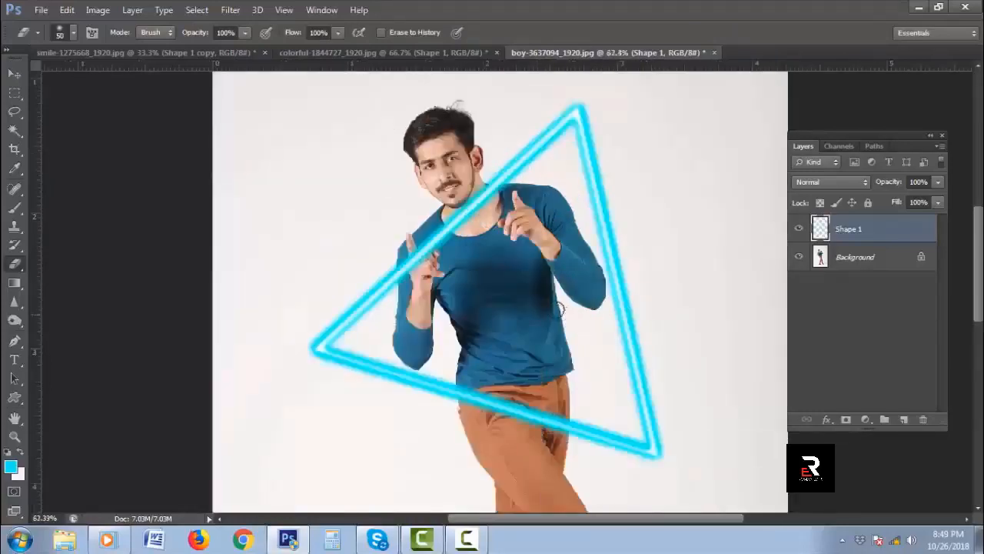
{"action": "mouse_move", "coordinate": [485, 203]}
{"action": "left_mouse_down"}
{"action": "mouse_move", "coordinate": [482, 196]}
{"action": "mouse_move", "coordinate": [469, 213]}
{"action": "mouse_move", "coordinate": [498, 200]}
{"action": "mouse_move", "coordinate": [432, 231]}
{"action": "mouse_move", "coordinate": [423, 282]}
{"action": "left_mouse_up"}
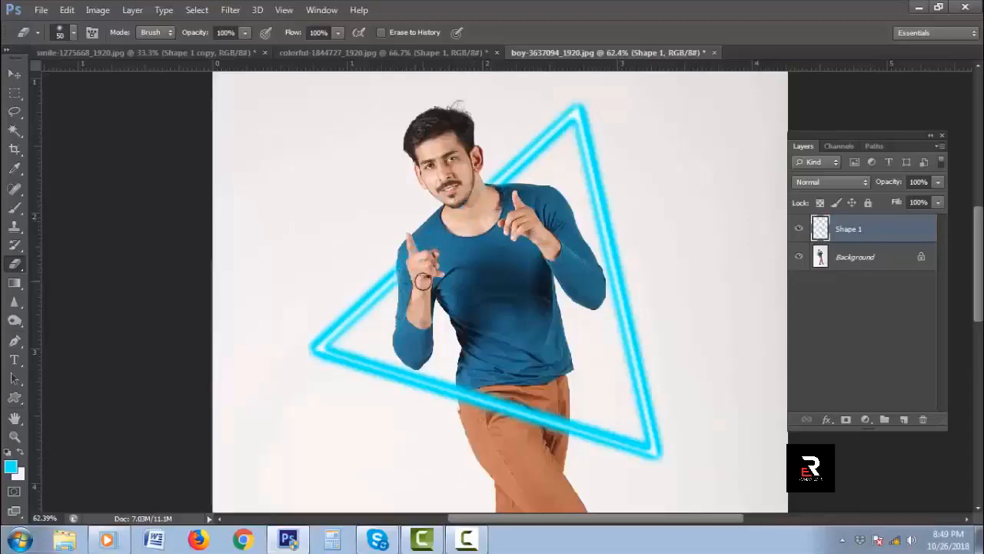
{"action": "left_click", "coordinate": [494, 307], "text": "ctrl+alt"}
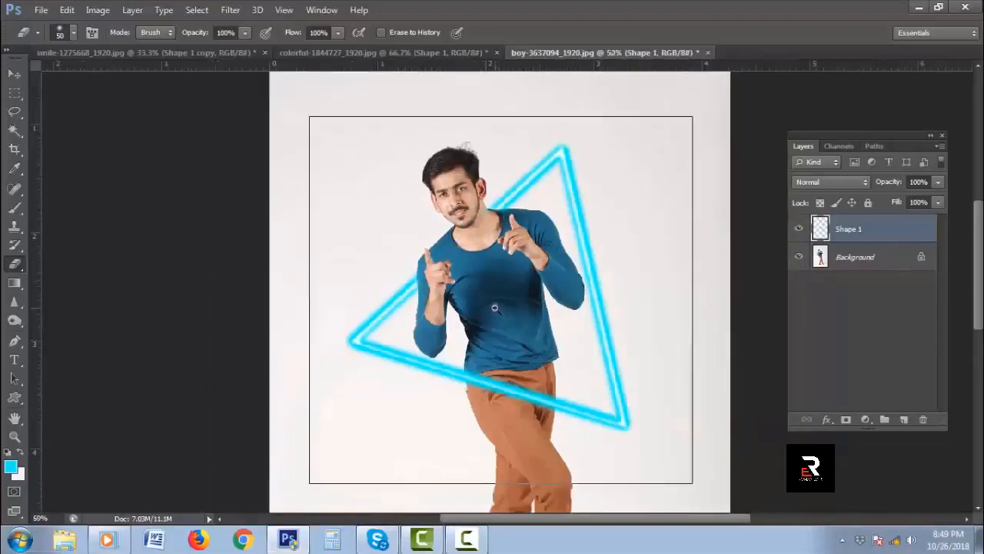
{"action": "left_click", "coordinate": [494, 306], "text": "ctrl+alt"}
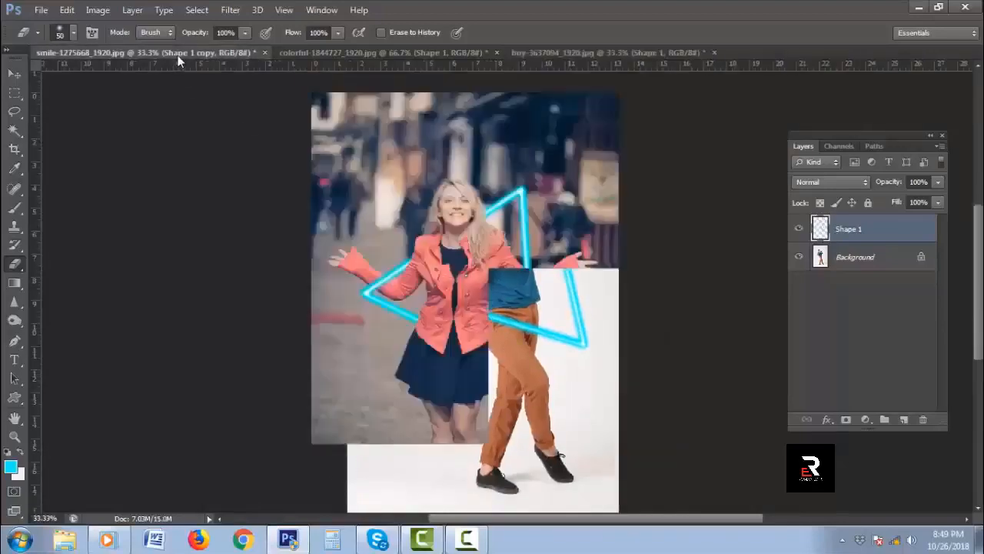